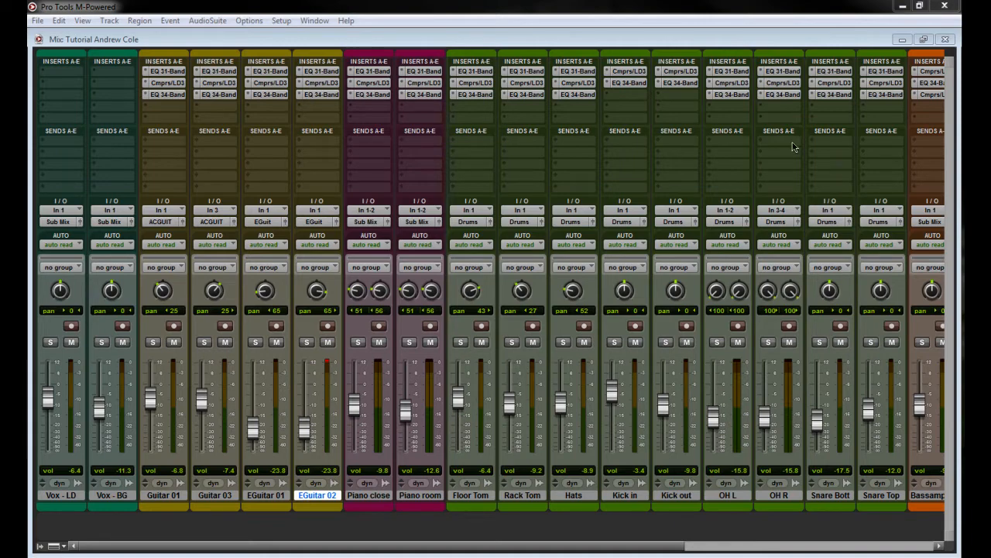
Step: Compare the 4-band EQ curves of the Guitar 01 and Guitar 03 tracks side by side, closing both plug-in windows when done
{"action": "left_click", "coordinate": [166, 95]}
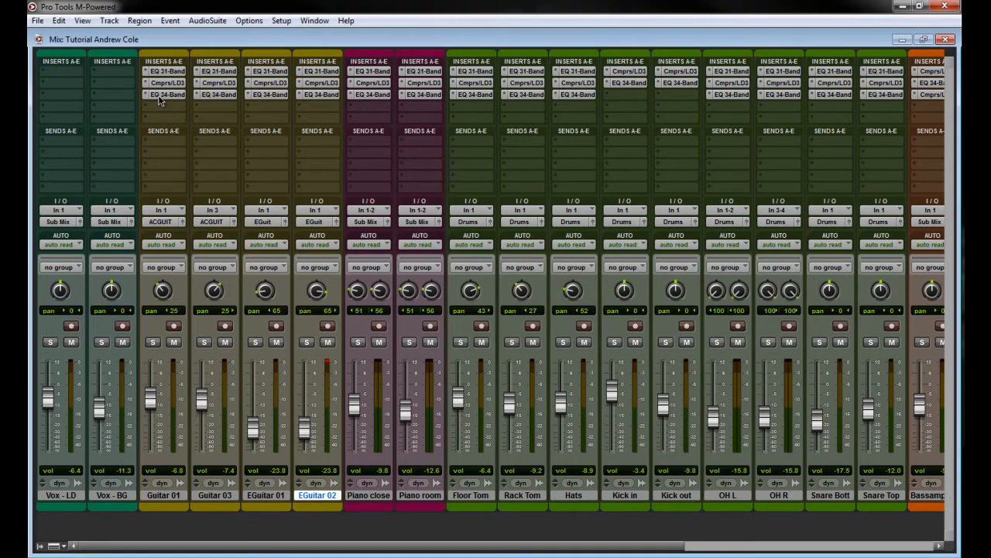
{"action": "left_click_drag", "start_coordinate": [265, 23], "coordinate": [670, 73]}
{"action": "left_click", "coordinate": [214, 94]}
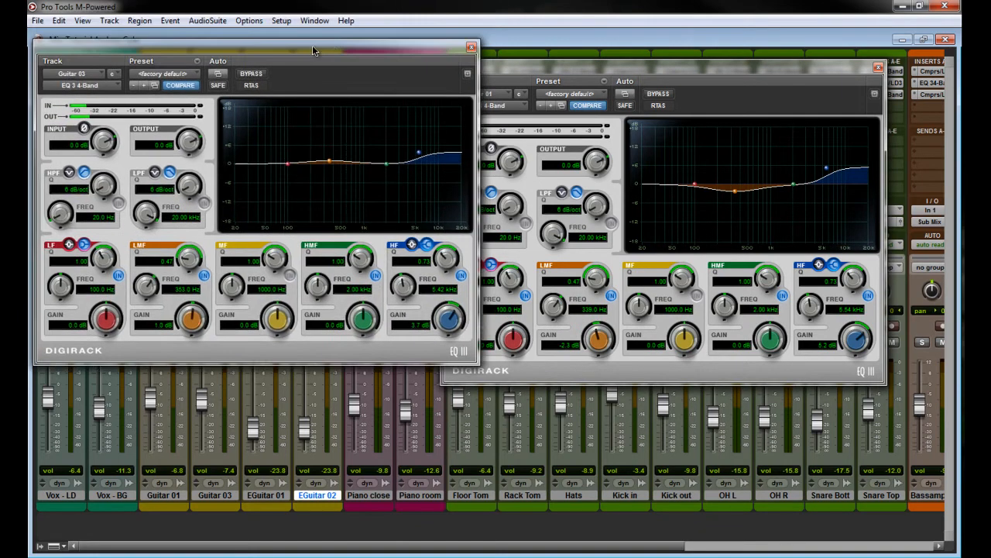
{"action": "left_click_drag", "start_coordinate": [563, 66], "coordinate": [609, 49]}
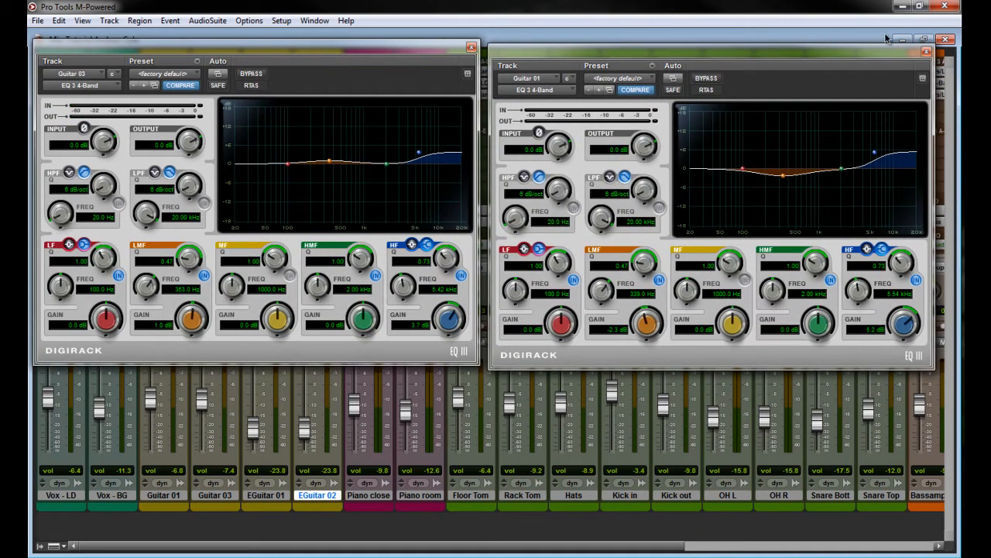
{"action": "left_click", "coordinate": [926, 52]}
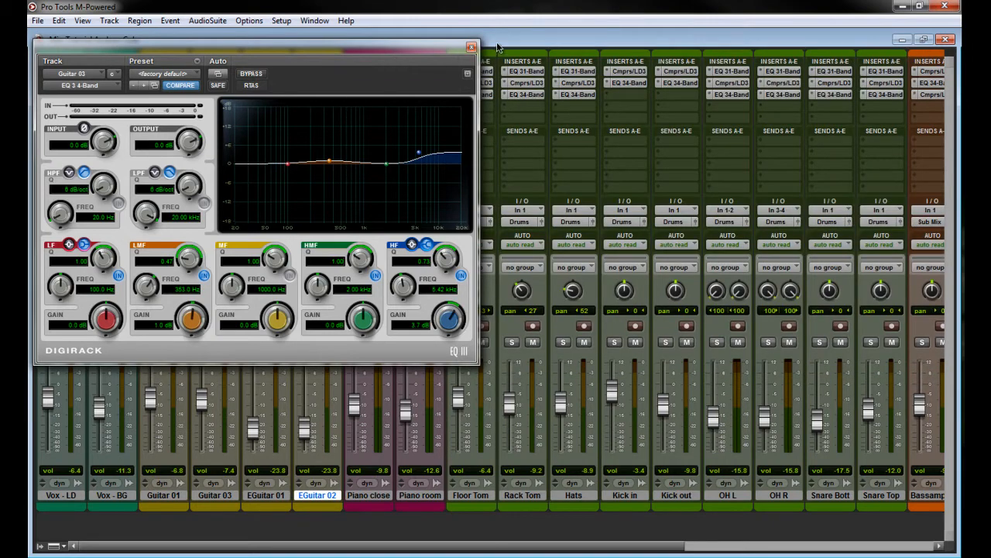
{"action": "left_click", "coordinate": [471, 47]}
Step: Compare the 4-band EQ curves of EGuitar 01 and EGuitar 02 side by side, closing both plug-in windows when done
{"action": "left_click", "coordinate": [262, 94]}
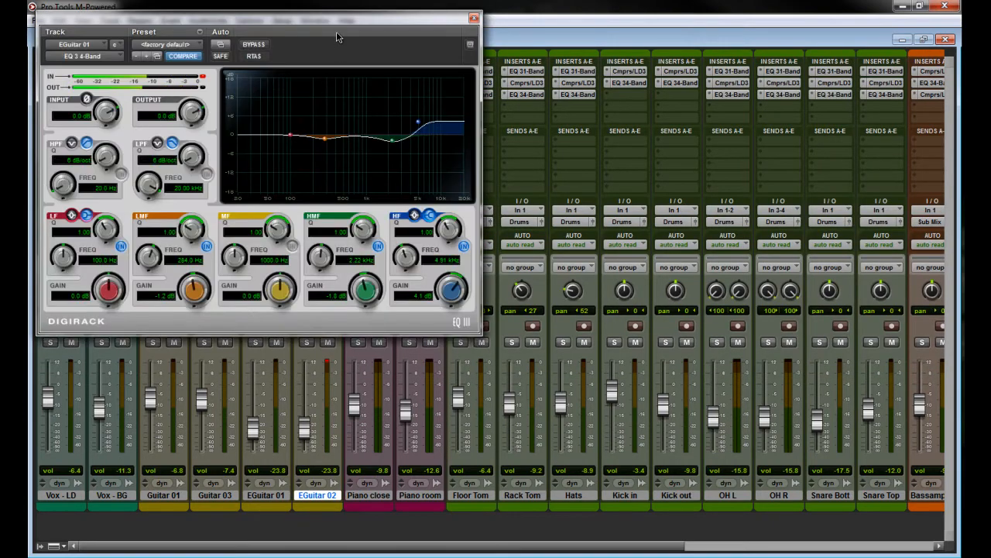
{"action": "left_click_drag", "start_coordinate": [332, 23], "coordinate": [335, 136]}
{"action": "left_click", "coordinate": [320, 94]}
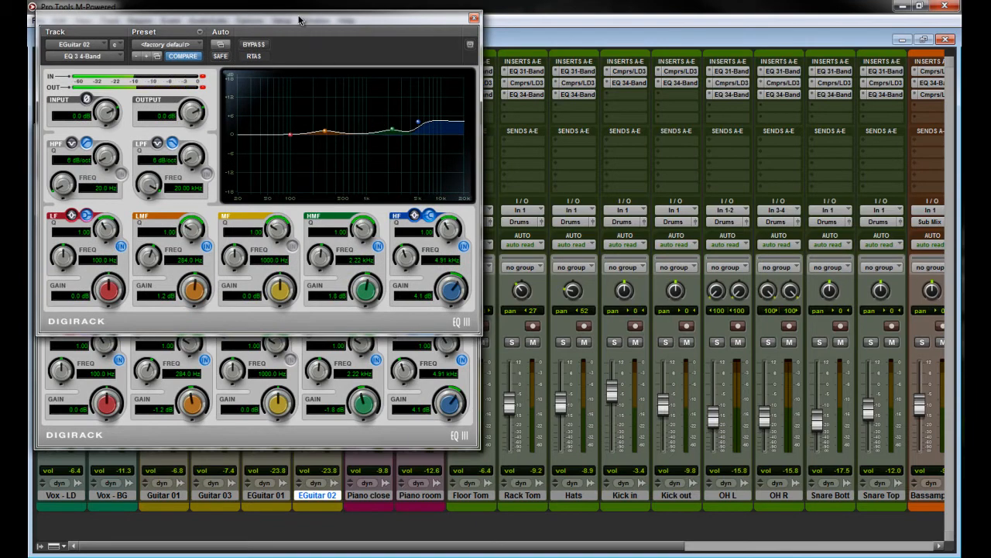
{"action": "left_click_drag", "start_coordinate": [53, 21], "coordinate": [511, 136]}
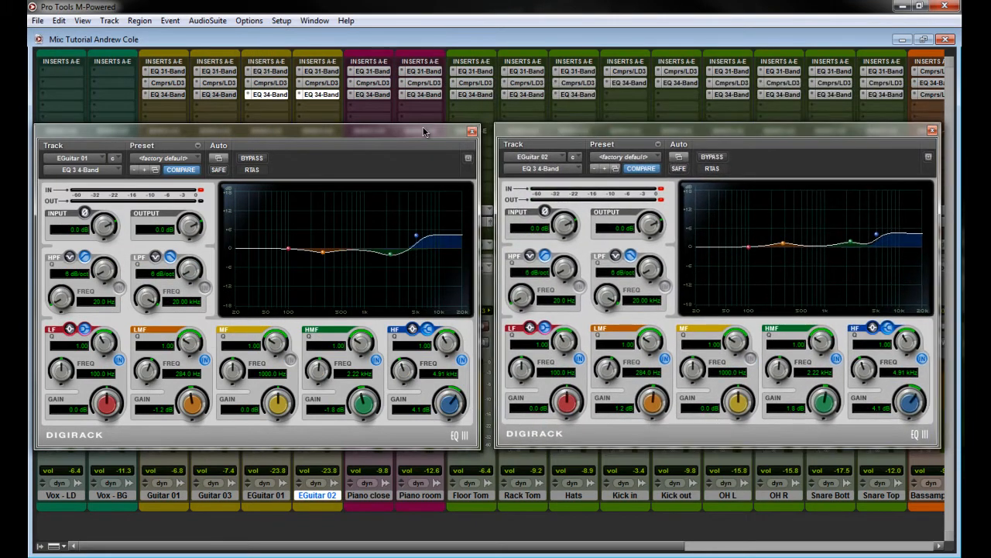
{"action": "left_click_drag", "start_coordinate": [427, 131], "coordinate": [426, 112]}
{"action": "left_click_drag", "start_coordinate": [535, 137], "coordinate": [523, 120]}
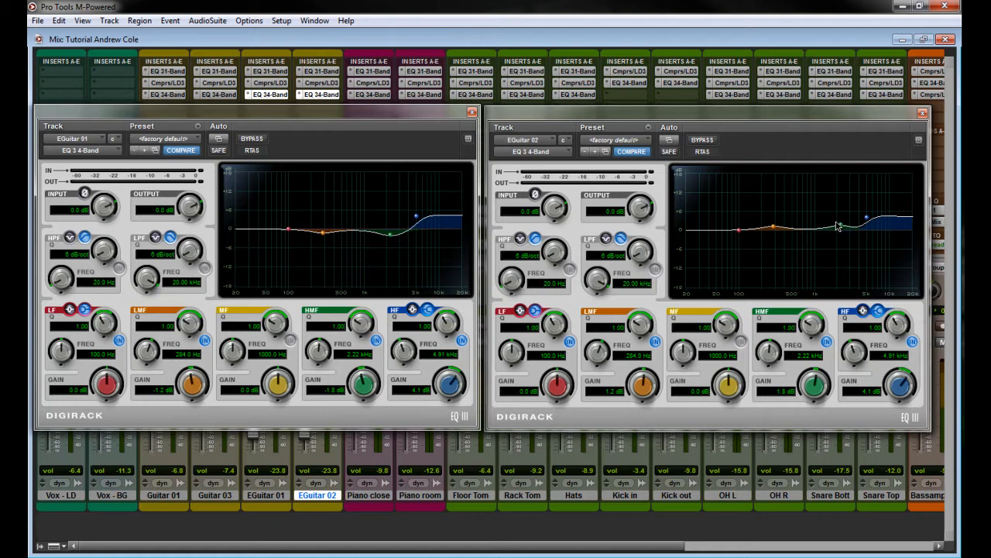
{"action": "left_click", "coordinate": [756, 113]}
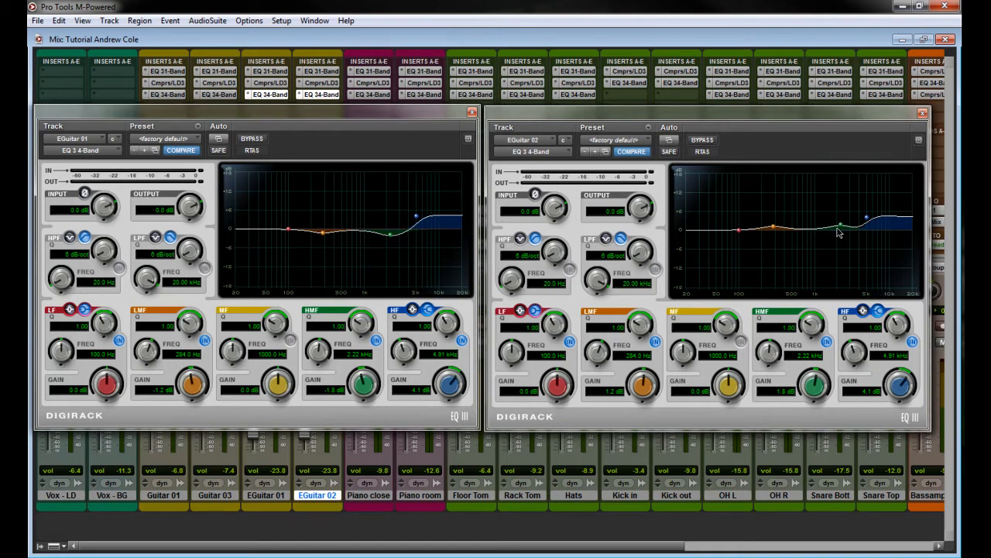
{"action": "left_click", "coordinate": [308, 120]}
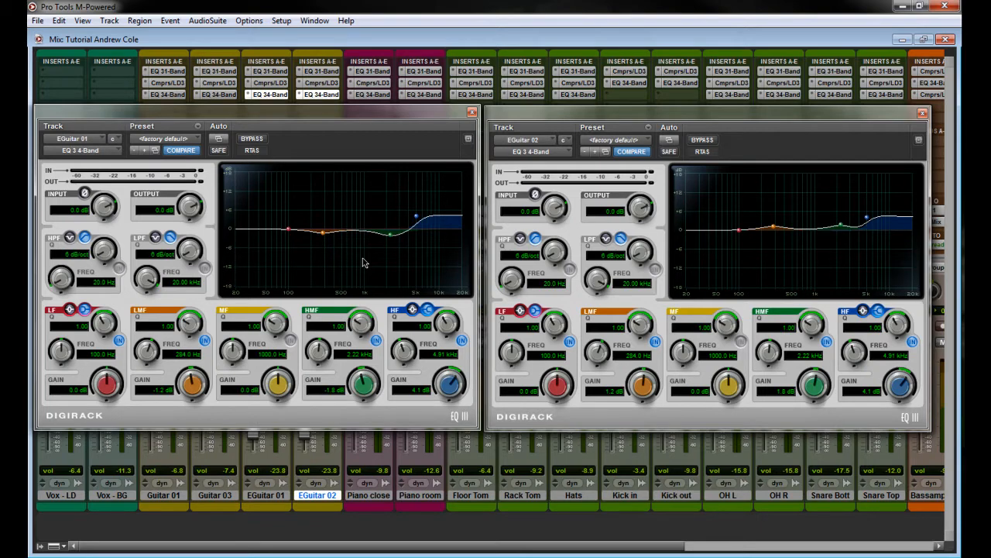
{"action": "left_click", "coordinate": [472, 111]}
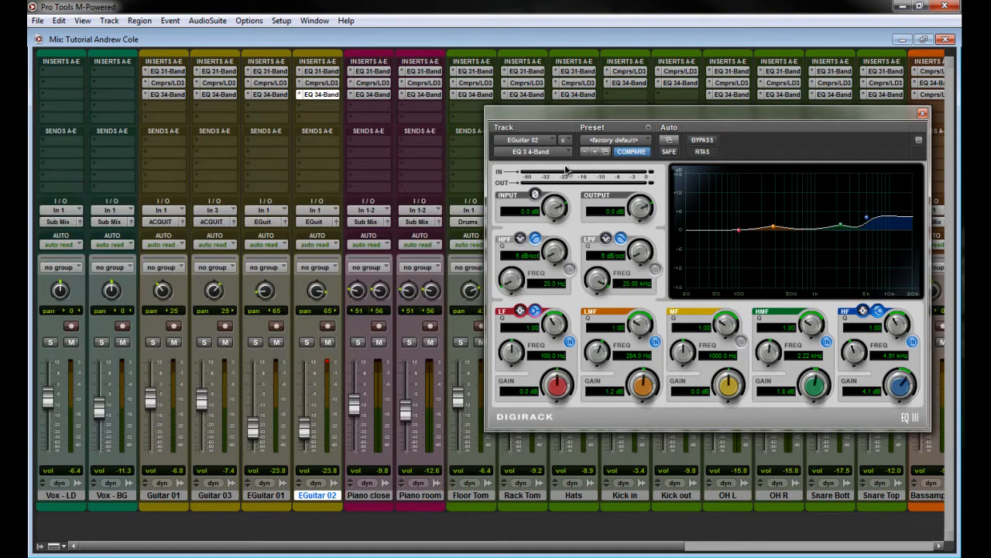
{"action": "left_click", "coordinate": [922, 113]}
Step: Insert the Waves S1 Shuffler (stereo) in the second insert slot of the Sub Mix track and set its Width to 0.00
{"action": "left_click_drag", "start_coordinate": [513, 549], "coordinate": [833, 548]}
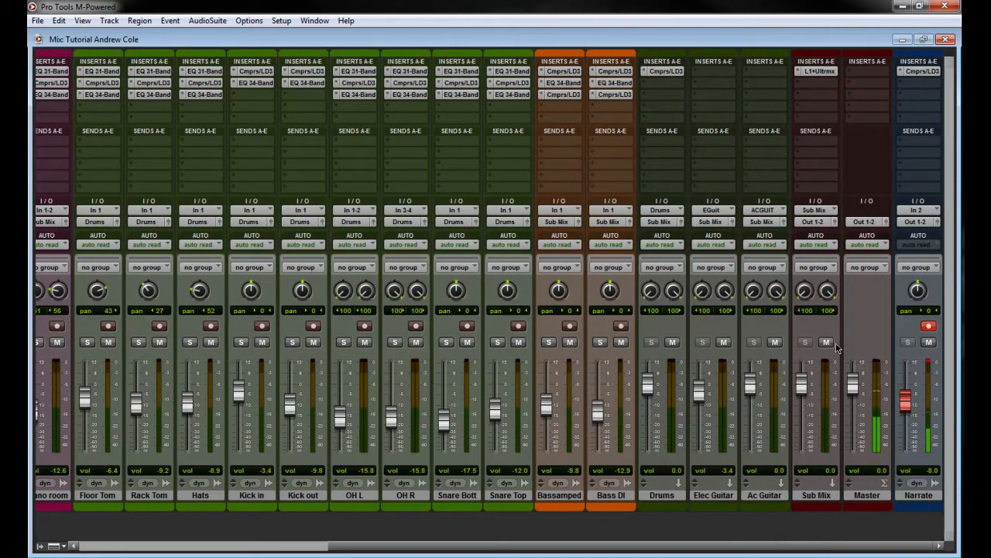
{"action": "left_click", "coordinate": [808, 84]}
{"action": "mouse_move", "coordinate": [838, 107]}
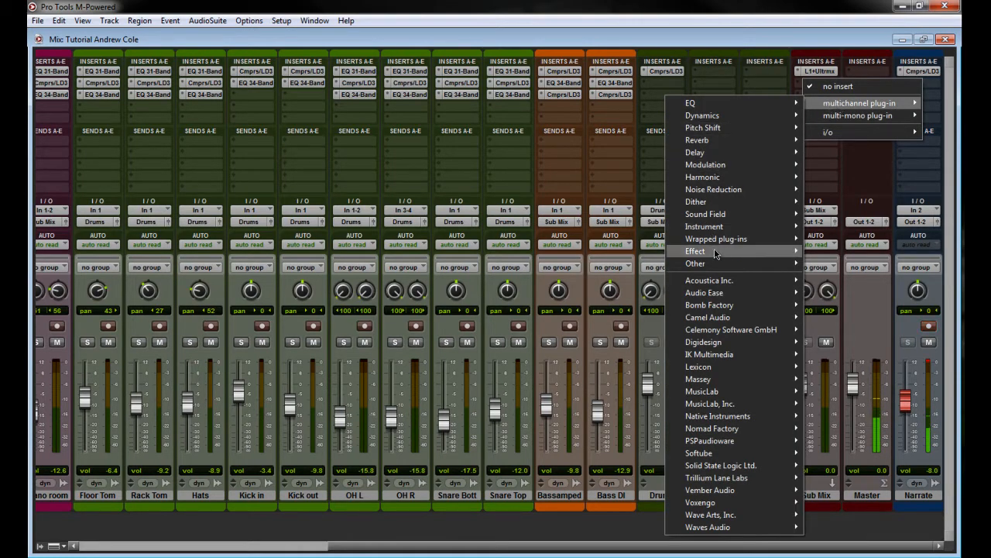
{"action": "mouse_move", "coordinate": [724, 529]}
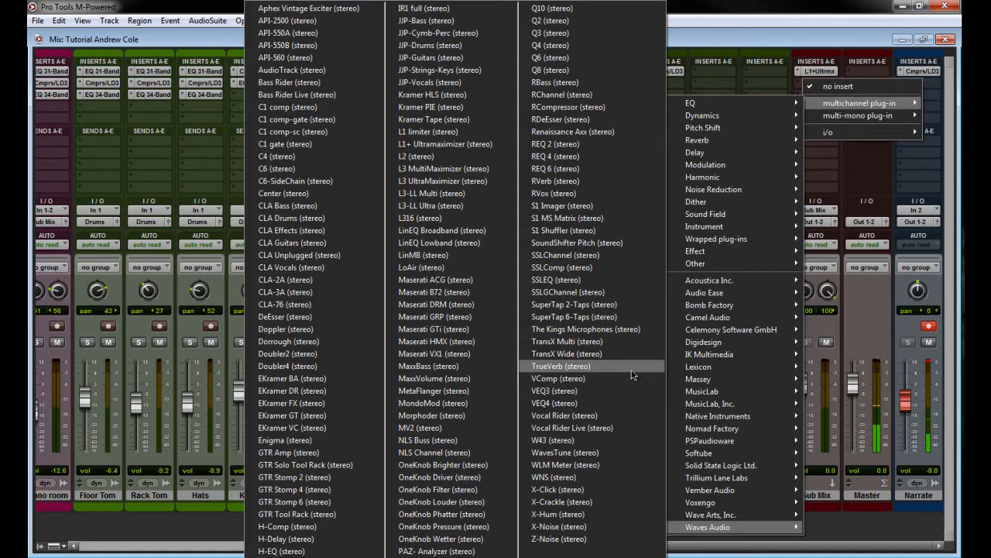
{"action": "left_click", "coordinate": [549, 231]}
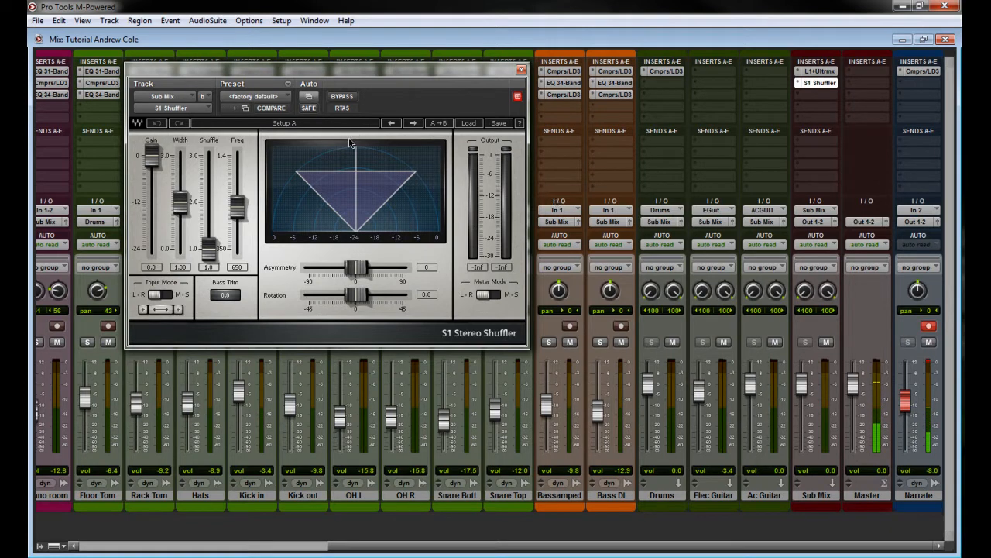
{"action": "left_click_drag", "start_coordinate": [177, 209], "coordinate": [179, 250]}
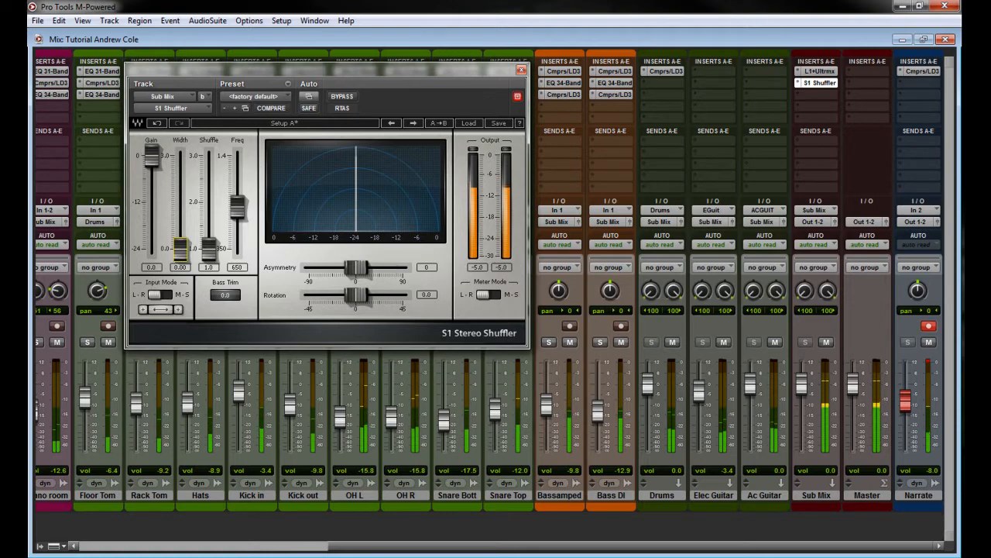
Step: Mute the Vox - LD and Vox - BG tracks
{"action": "scroll", "coordinate": [83, 353], "scroll_direction": "left", "scroll_amount": 5}
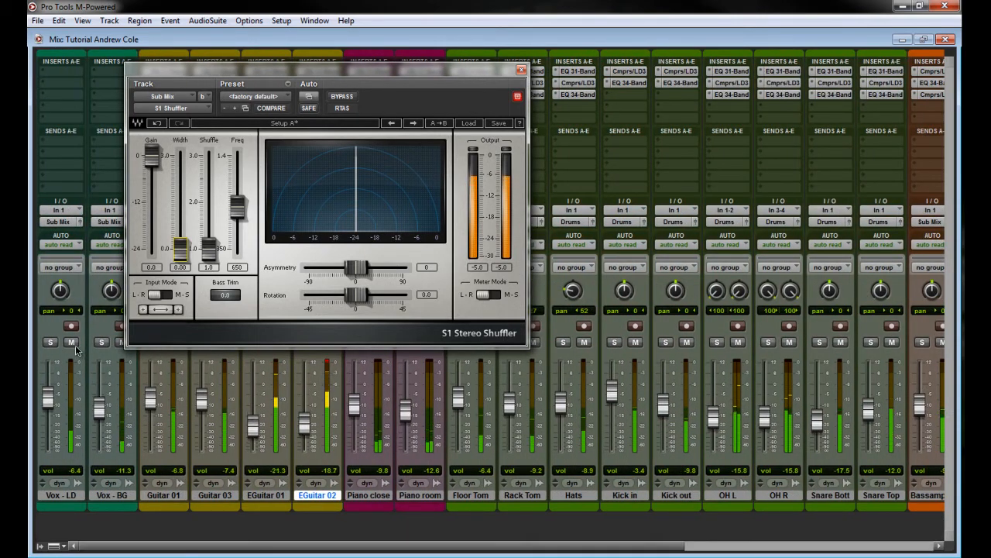
{"action": "left_click", "coordinate": [70, 342]}
{"action": "left_click", "coordinate": [120, 342]}
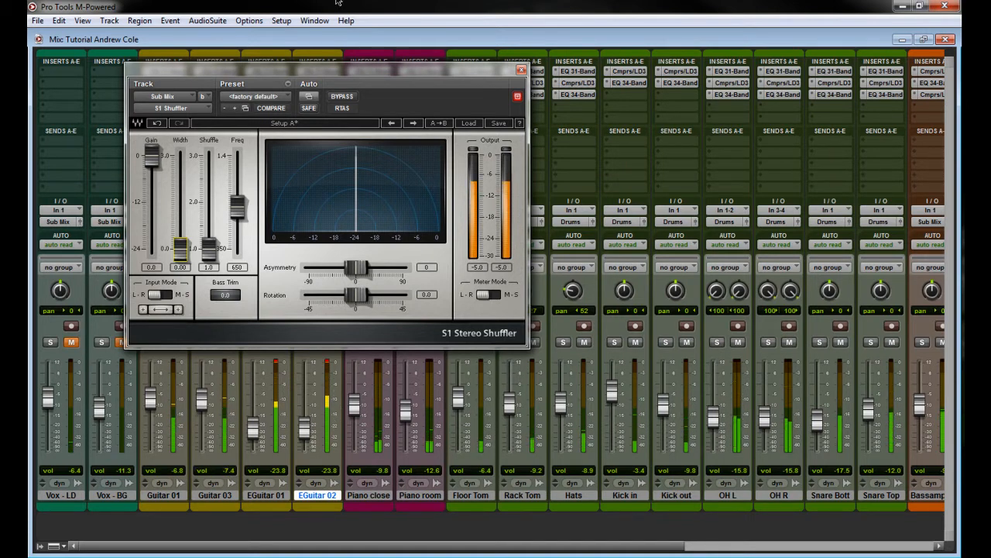
Step: Solo EGuitar 01 and EGuitar 02, compare them with their 4-band EQs bypassed and re-enabled, and close the S1 Shuffler window
{"action": "left_click", "coordinate": [256, 342]}
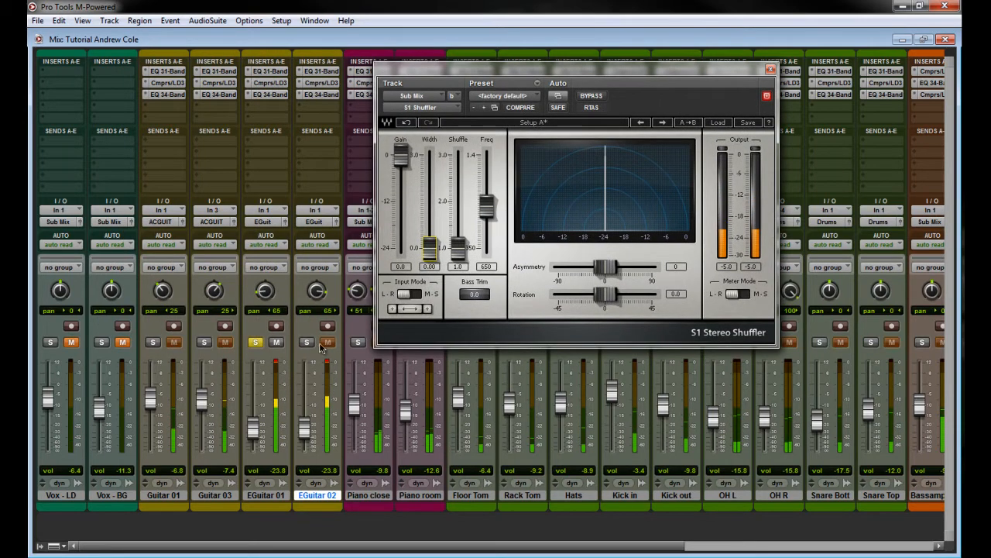
{"action": "left_click", "coordinate": [307, 342]}
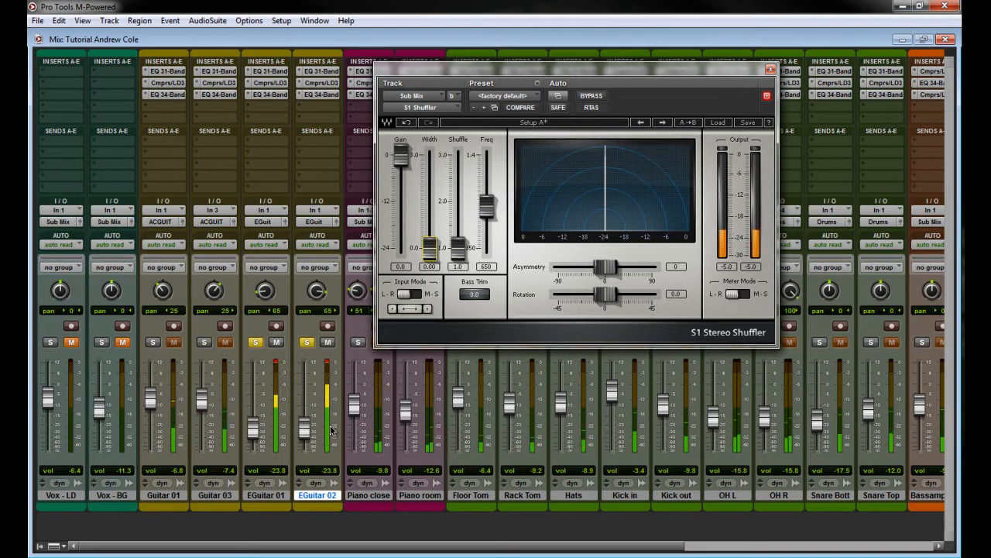
{"action": "left_click", "coordinate": [321, 95], "text": "ctrl"}
{"action": "left_click", "coordinate": [270, 94], "text": "ctrl"}
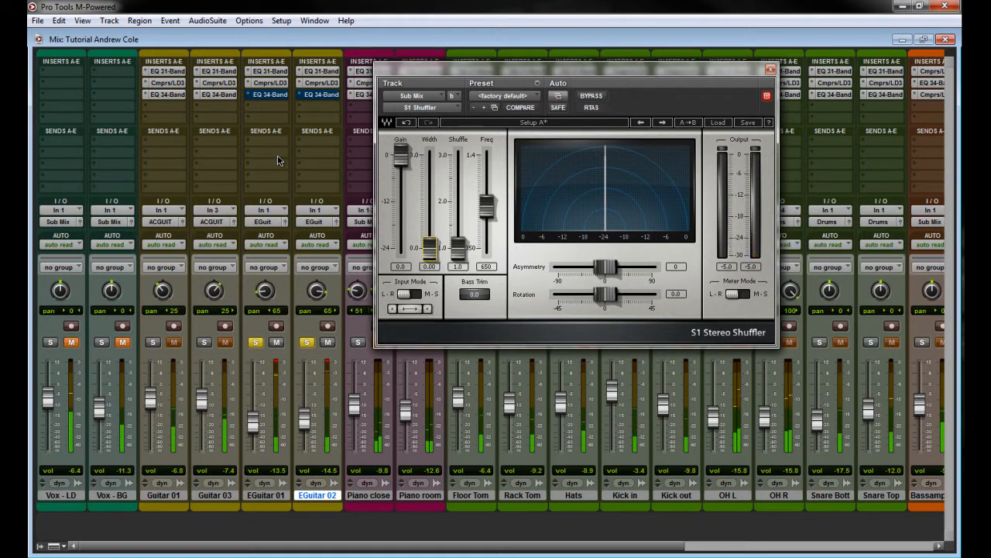
{"action": "left_click", "coordinate": [321, 94], "text": "ctrl"}
{"action": "left_click", "coordinate": [271, 94], "text": "ctrl"}
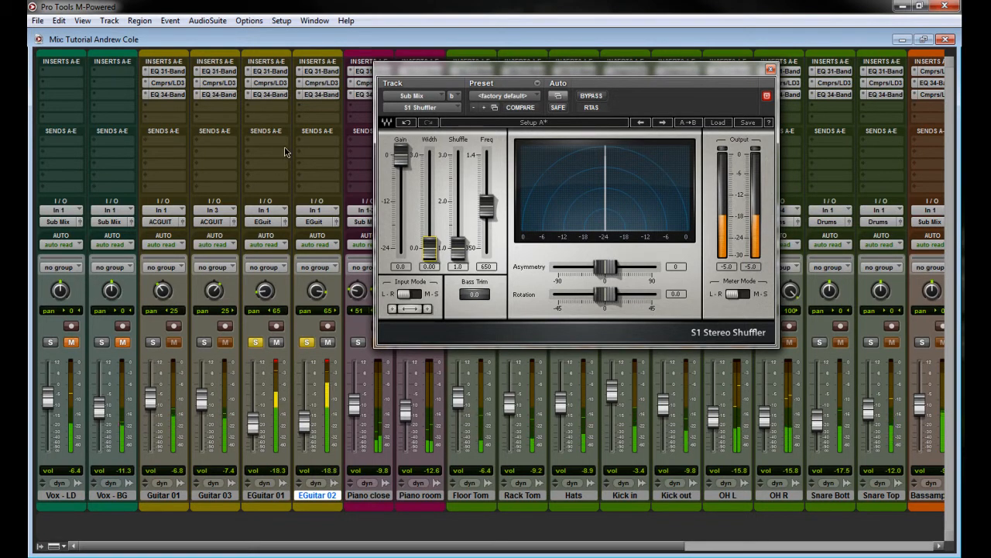
{"action": "left_click", "coordinate": [771, 70]}
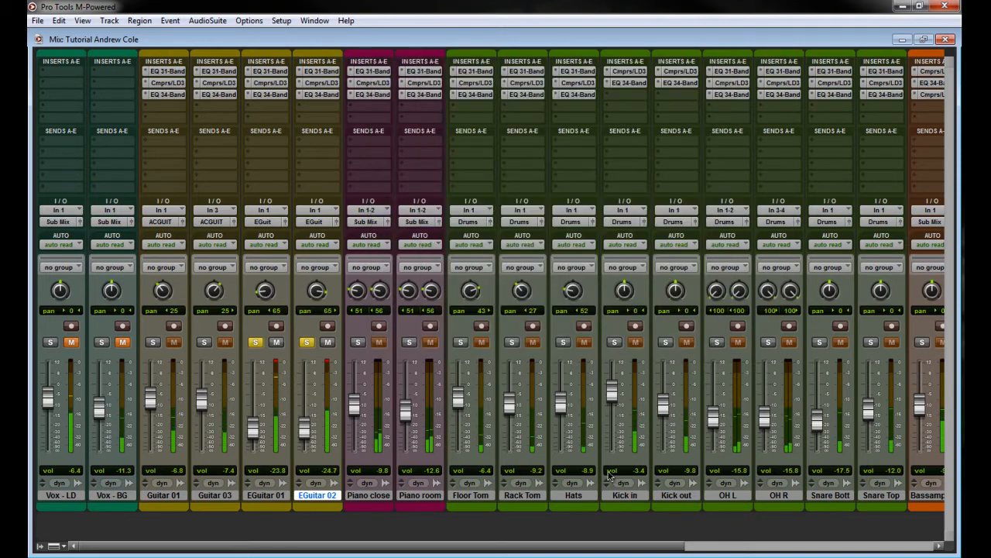
Step: Unsolo EGuitar 01 and EGuitar 02, leaving both tracks unmuted
{"action": "left_click_drag", "start_coordinate": [604, 545], "coordinate": [325, 553]}
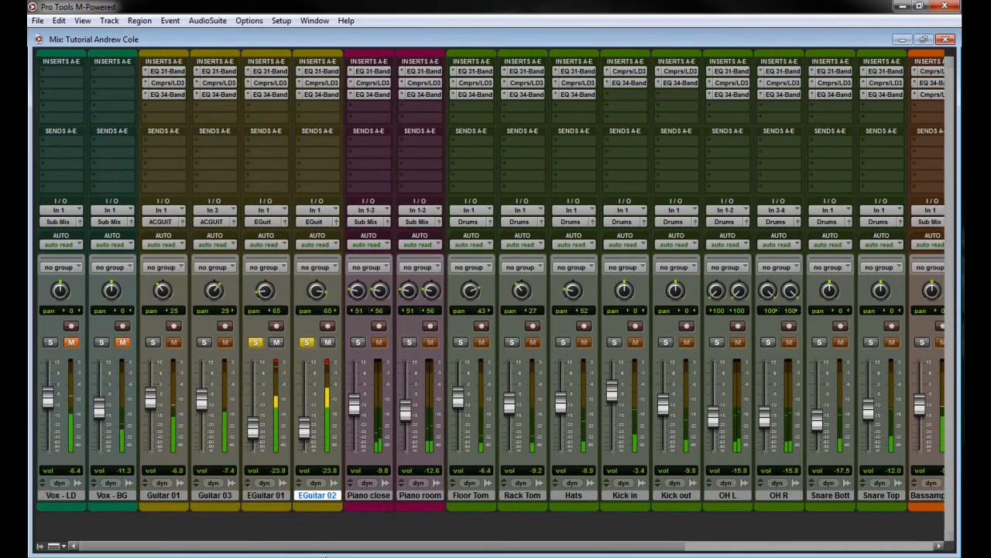
{"action": "left_click", "coordinate": [255, 342]}
{"action": "left_click", "coordinate": [328, 341]}
{"action": "left_click", "coordinate": [309, 341]}
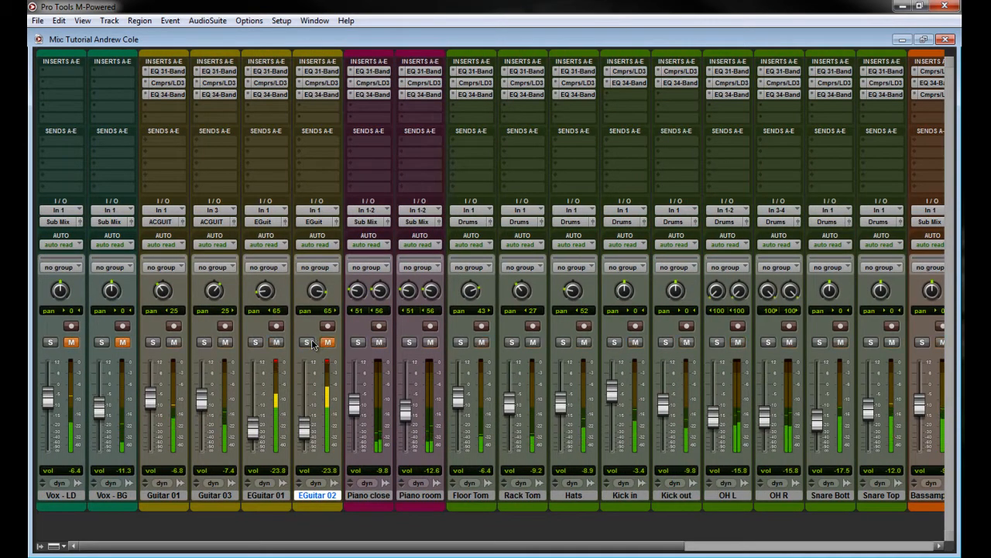
{"action": "left_click", "coordinate": [328, 342]}
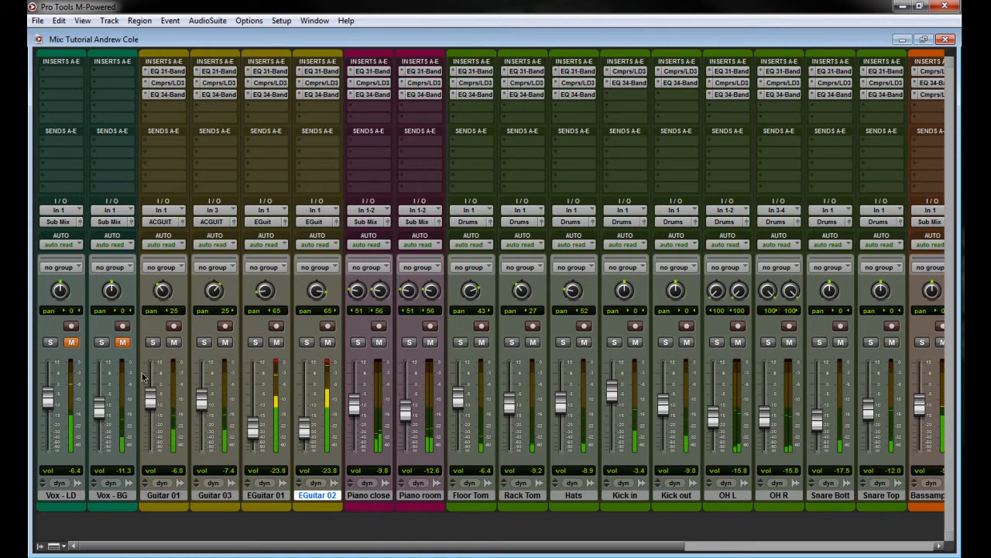
Step: Unmute the Vox - LD track and adjust its volume fader to about -5.8 dB
{"action": "left_click", "coordinate": [83, 493]}
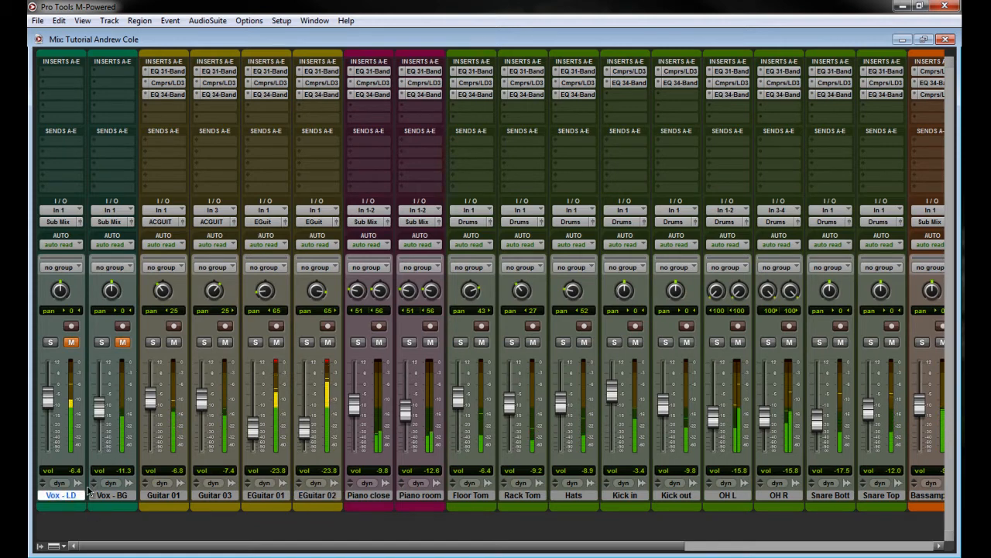
{"action": "left_click", "coordinate": [70, 342]}
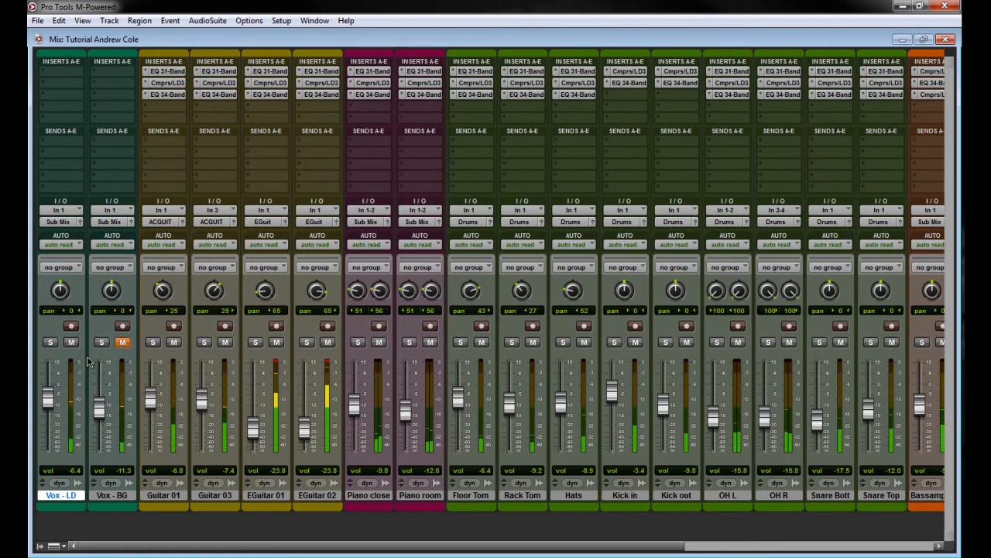
{"action": "left_click_drag", "start_coordinate": [48, 401], "coordinate": [46, 408]}
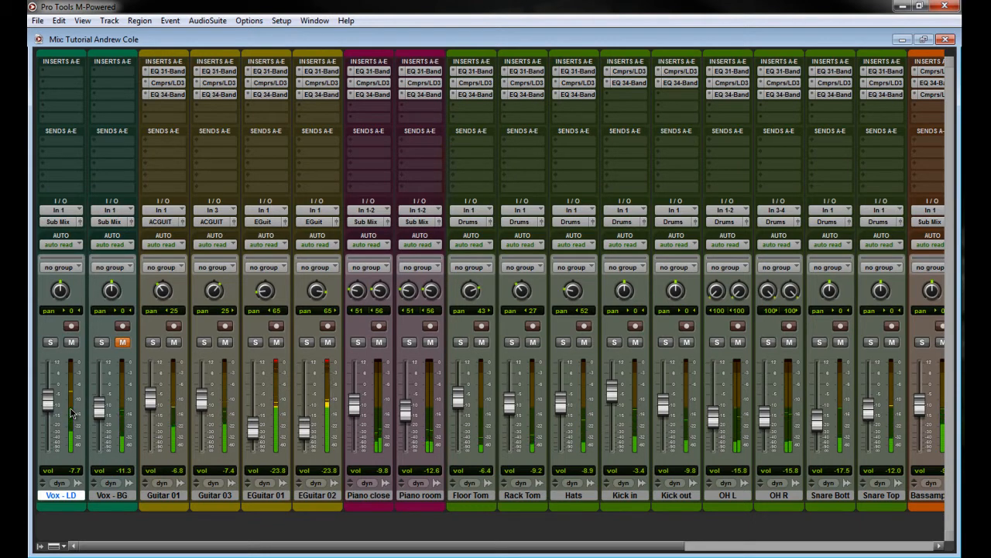
{"action": "left_click_drag", "start_coordinate": [47, 408], "coordinate": [48, 408]}
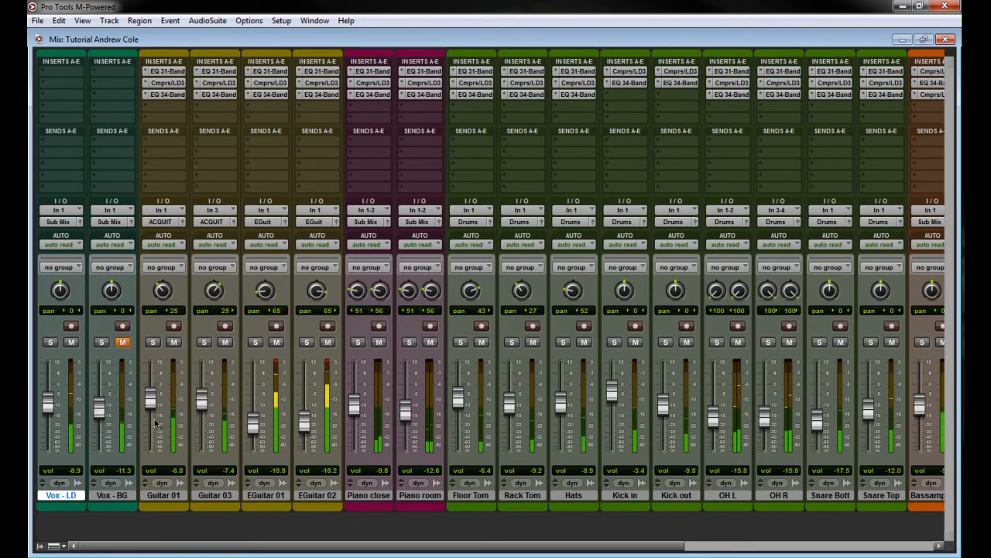
{"action": "left_click_drag", "start_coordinate": [51, 407], "coordinate": [52, 410]}
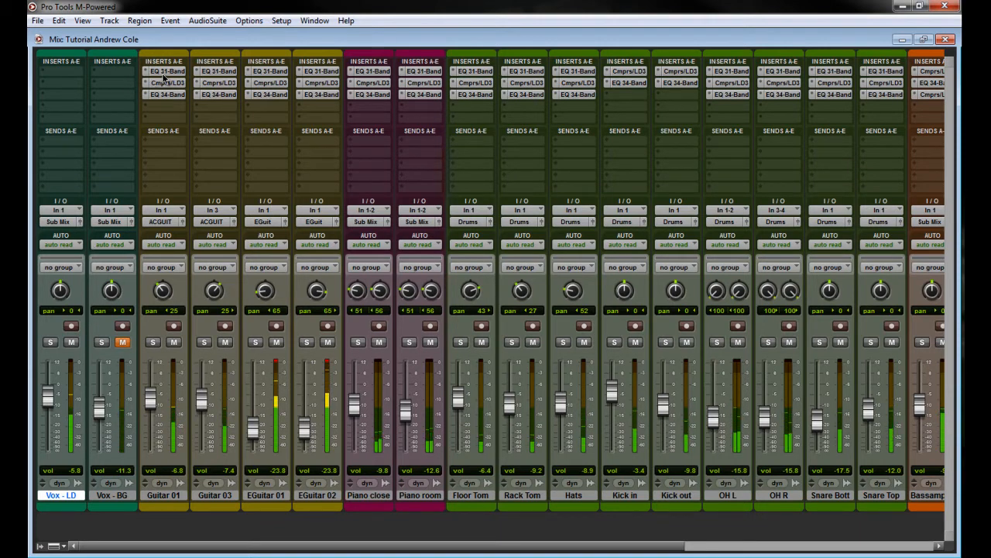
Step: Copy a guitar track's 1-band EQ to the first insert slot of Vox - LD and adjust the high-pass filter's slope
{"action": "left_click_drag", "start_coordinate": [198, 77], "coordinate": [62, 72]}
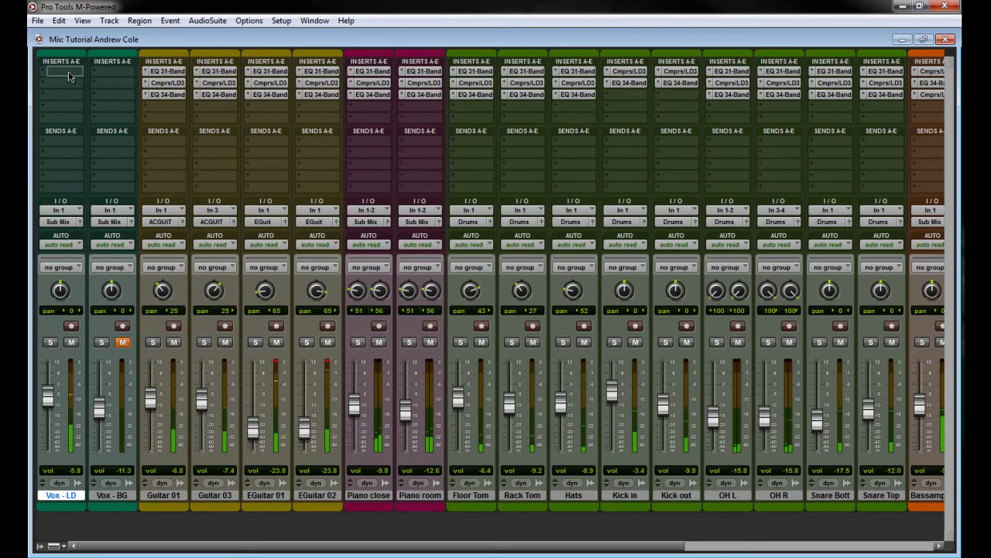
{"action": "left_click", "coordinate": [65, 72]}
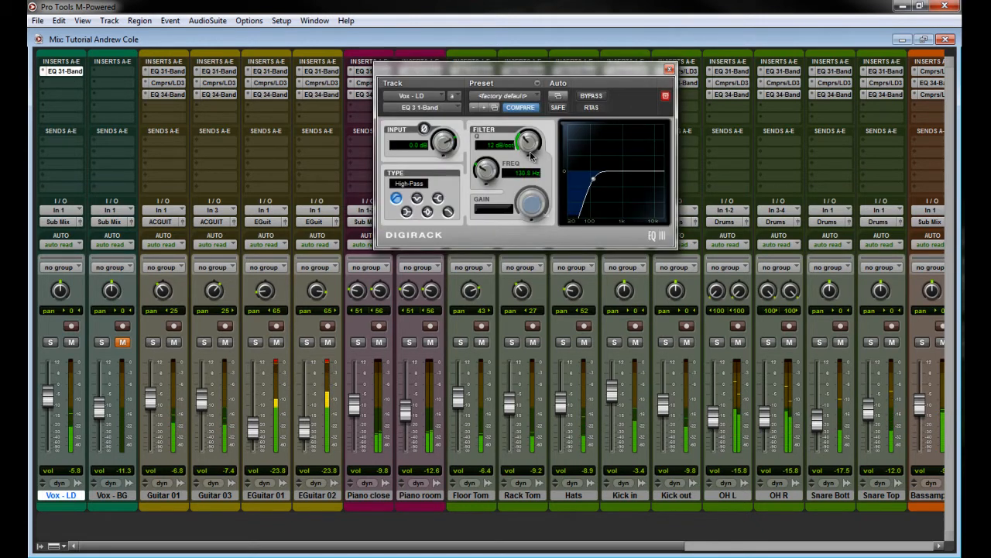
{"action": "left_click_drag", "start_coordinate": [533, 155], "coordinate": [533, 172]}
{"action": "left_click", "coordinate": [669, 69]}
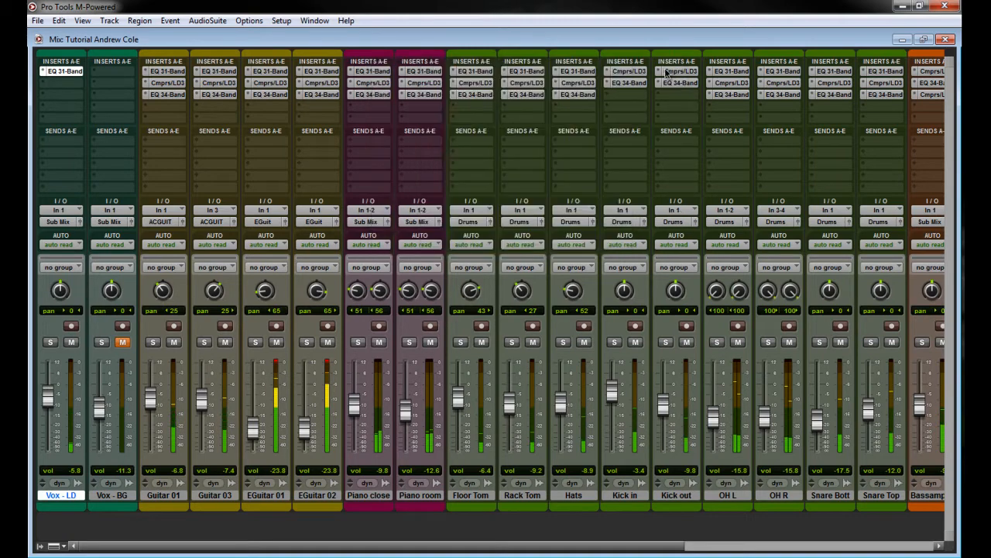
Step: Insert a mono Compressor/Limiter Dyn 3 in the second insert slot of the Vox - LD track
{"action": "left_click", "coordinate": [65, 86]}
{"action": "mouse_move", "coordinate": [80, 103]}
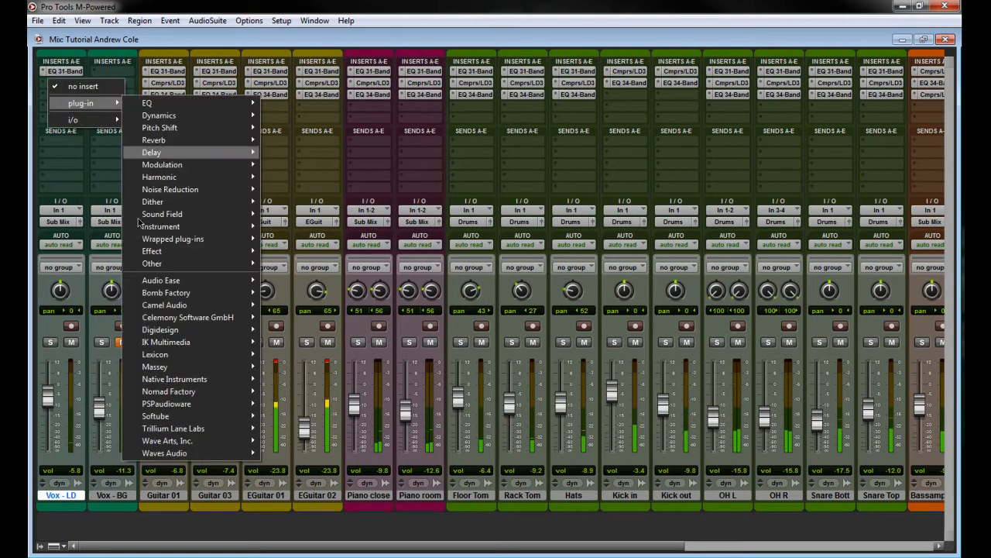
{"action": "mouse_move", "coordinate": [178, 330]}
{"action": "left_click", "coordinate": [325, 183]}
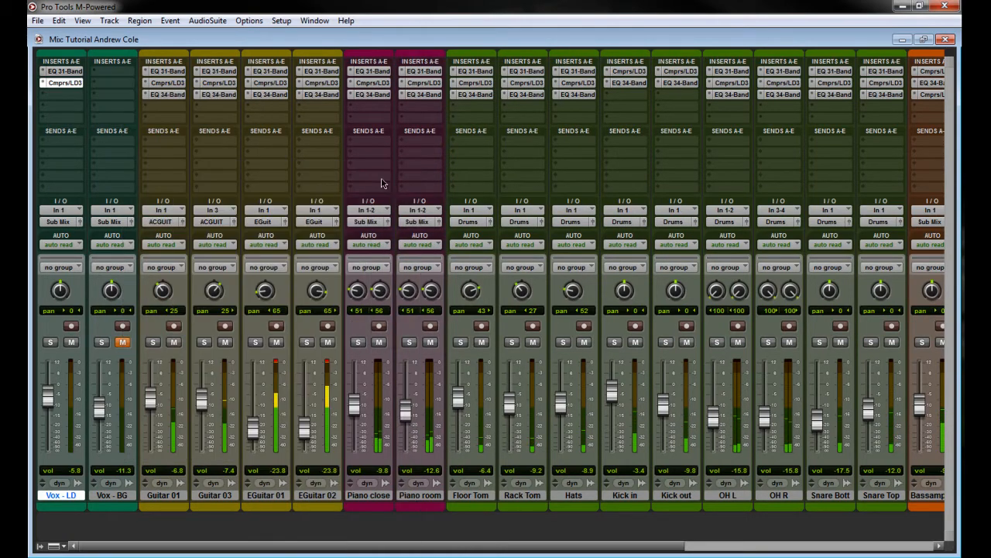
Step: In the Edit window, stop playback, select the Vox - LD passage from bar 38 to bar 49 and play it
{"action": "left_click", "coordinate": [946, 39]}
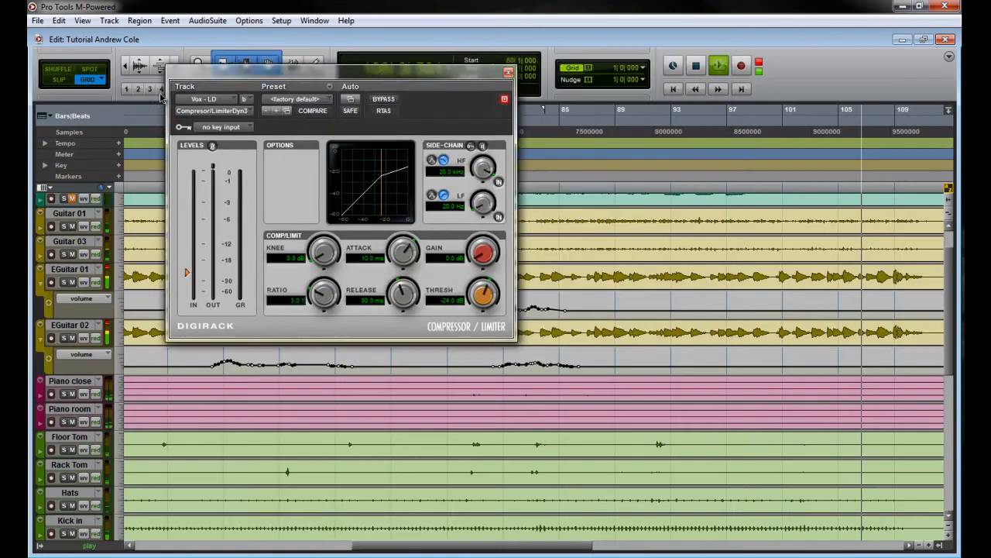
{"action": "key", "text": "space"}
{"action": "scroll", "coordinate": [565, 310], "scroll_direction": "up", "scroll_amount": 3}
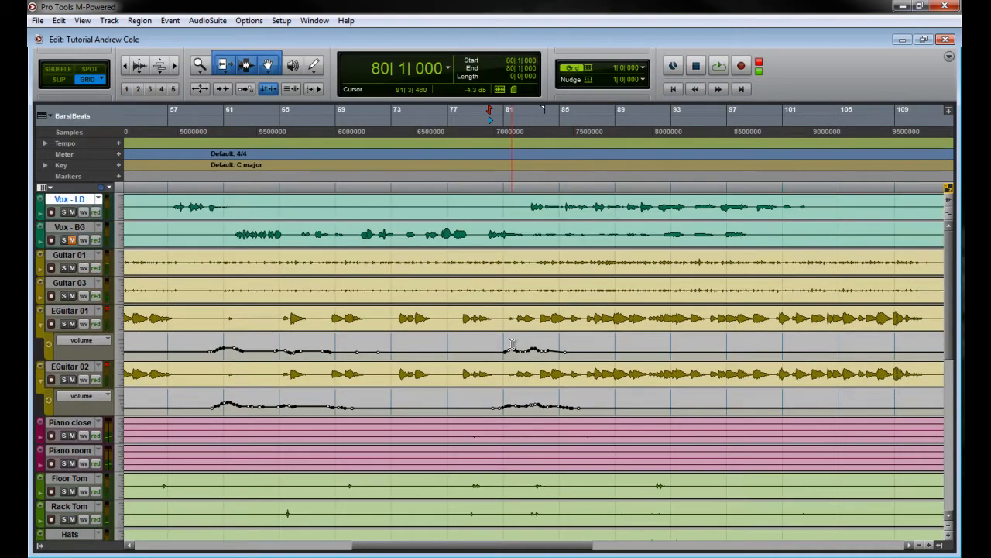
{"action": "left_click_drag", "start_coordinate": [496, 546], "coordinate": [268, 546]}
{"action": "left_click_drag", "start_coordinate": [579, 206], "coordinate": [744, 215]}
{"action": "key", "text": "space"}
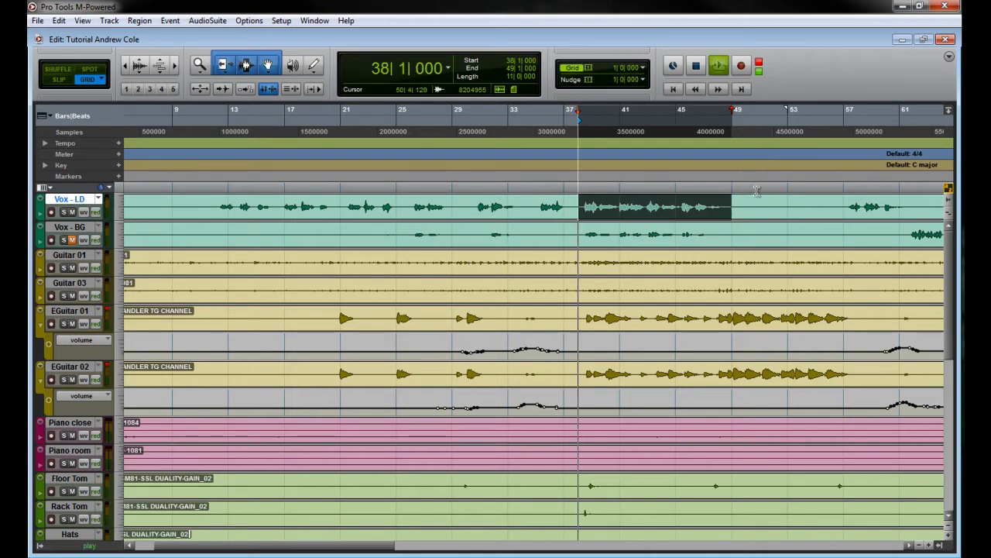
Step: Return to the mixer and set the vocal compressor's knee to 2.5 dB, ratio to 4.0:1 and attack to about 20.6 ms
{"action": "key", "text": "ctrl+equal"}
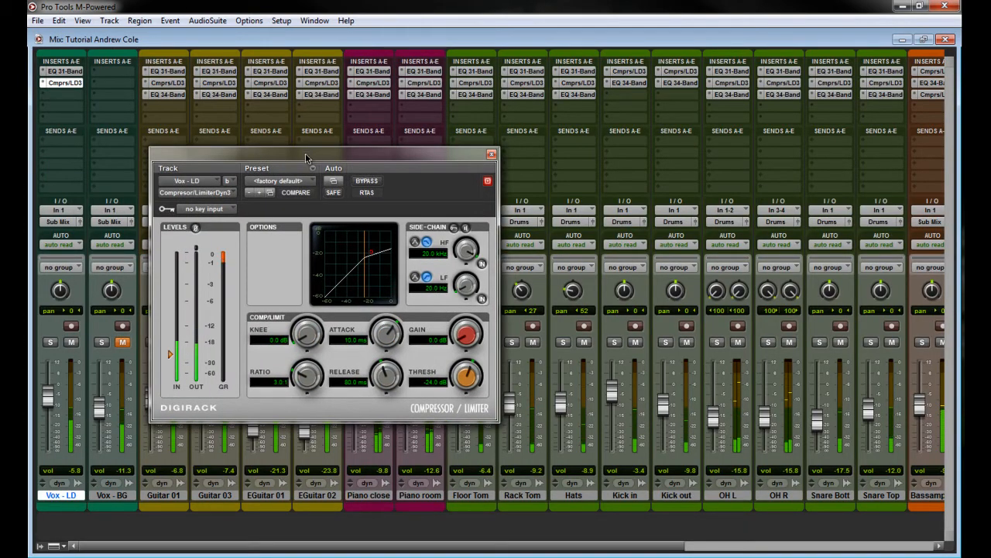
{"action": "left_click_drag", "start_coordinate": [322, 153], "coordinate": [524, 165]}
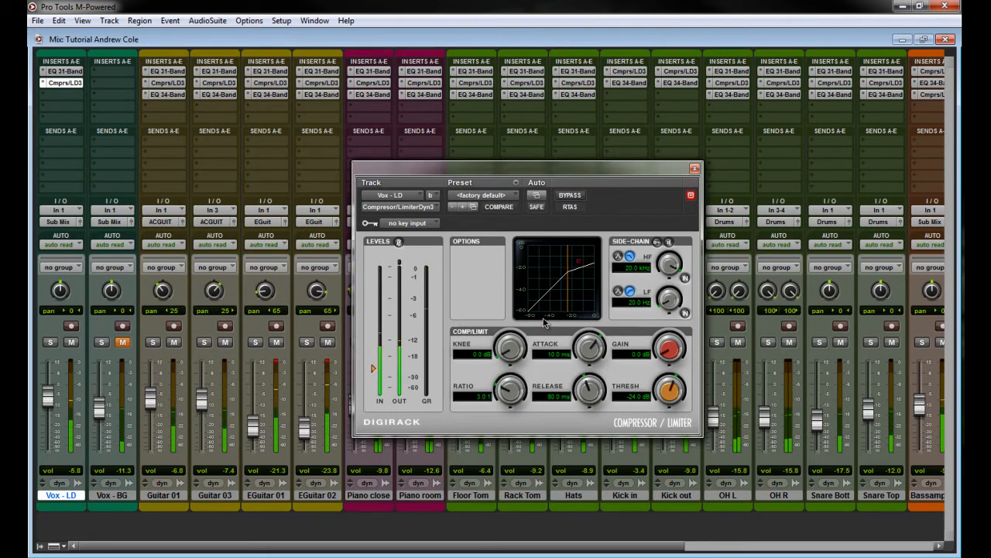
{"action": "left_click_drag", "start_coordinate": [511, 352], "coordinate": [511, 350]}
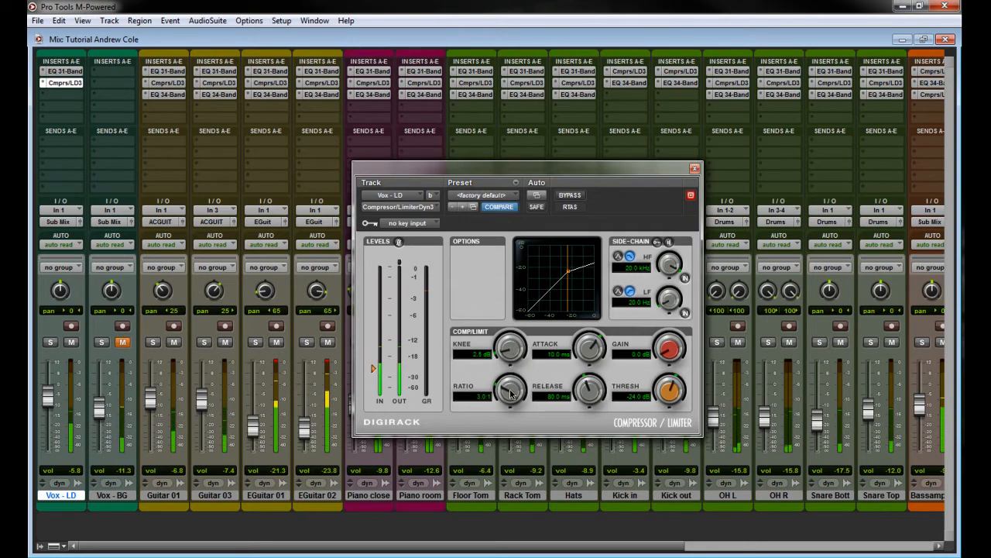
{"action": "left_click_drag", "start_coordinate": [513, 393], "coordinate": [509, 385]}
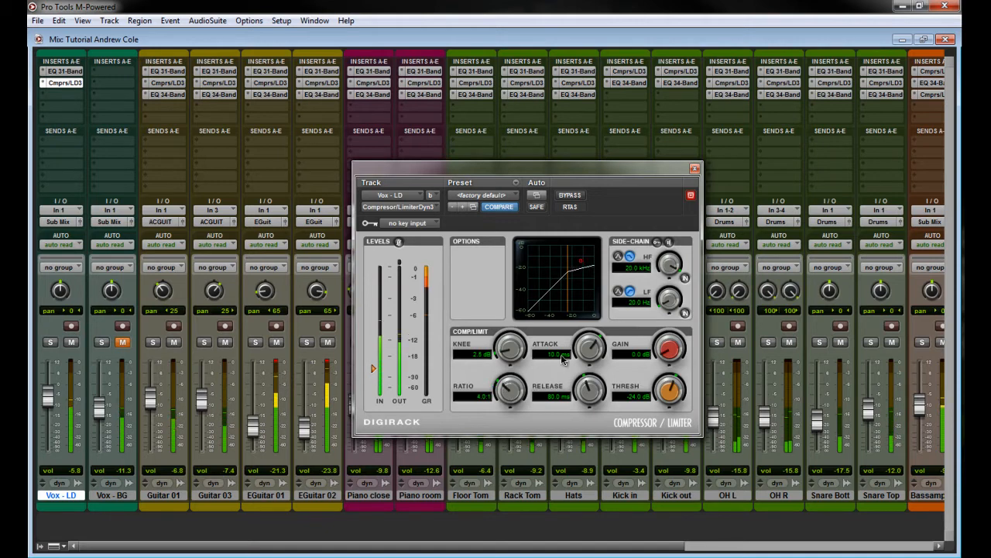
{"action": "left_click_drag", "start_coordinate": [588, 354], "coordinate": [594, 348]}
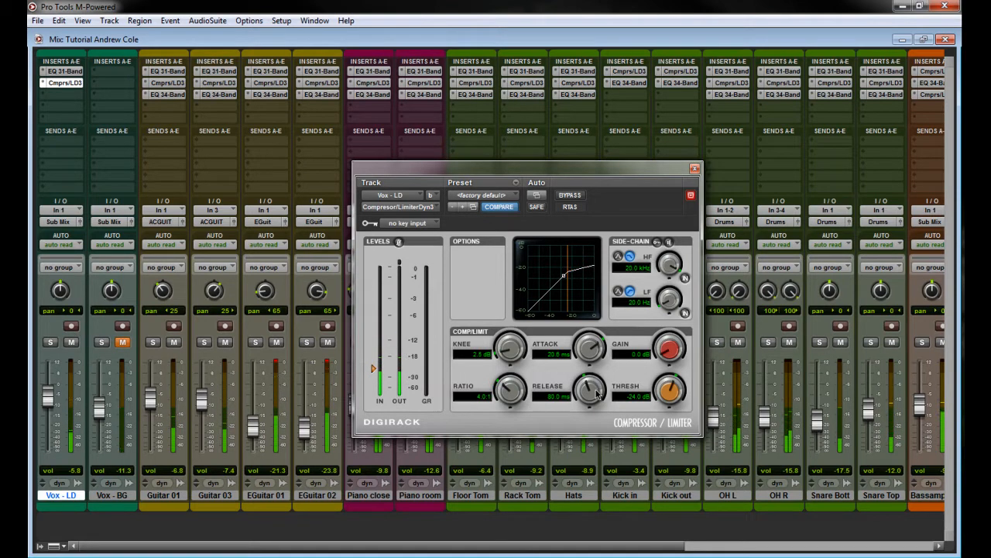
Step: Set the vocal compressor's threshold to about -14.1 dB, attack to 2.4 ms and release to 12.8 ms
{"action": "left_click_drag", "start_coordinate": [666, 396], "coordinate": [666, 392]}
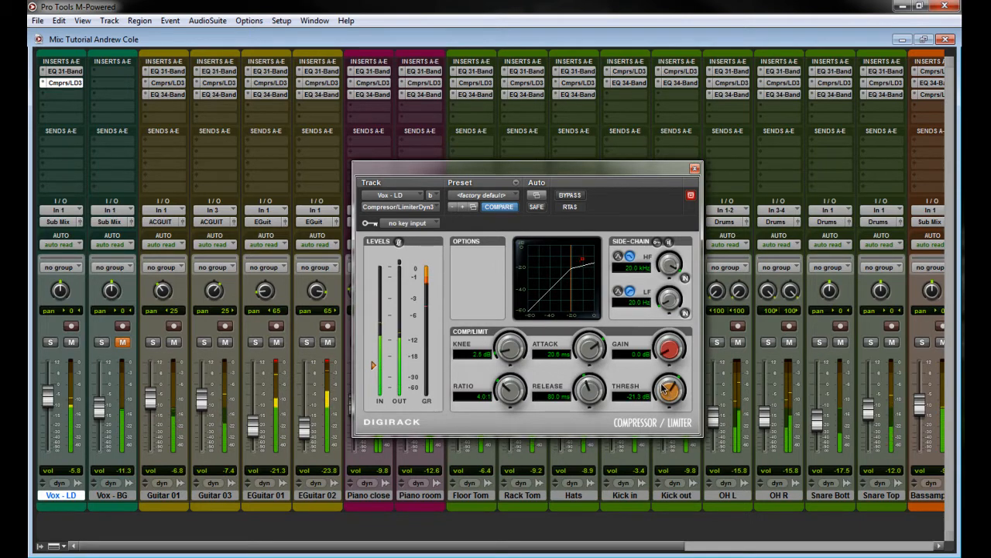
{"action": "left_click_drag", "start_coordinate": [666, 391], "coordinate": [666, 392]}
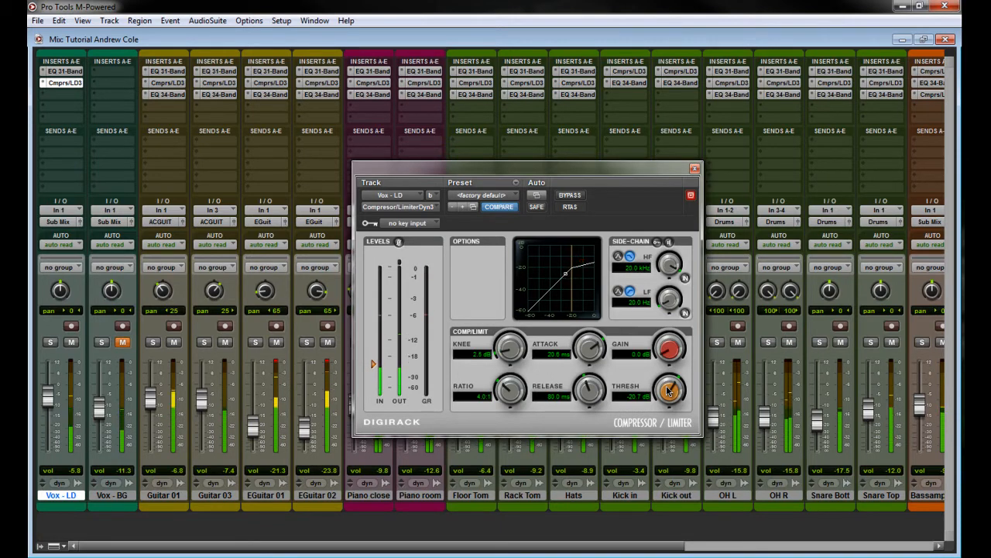
{"action": "left_click_drag", "start_coordinate": [669, 396], "coordinate": [671, 390]}
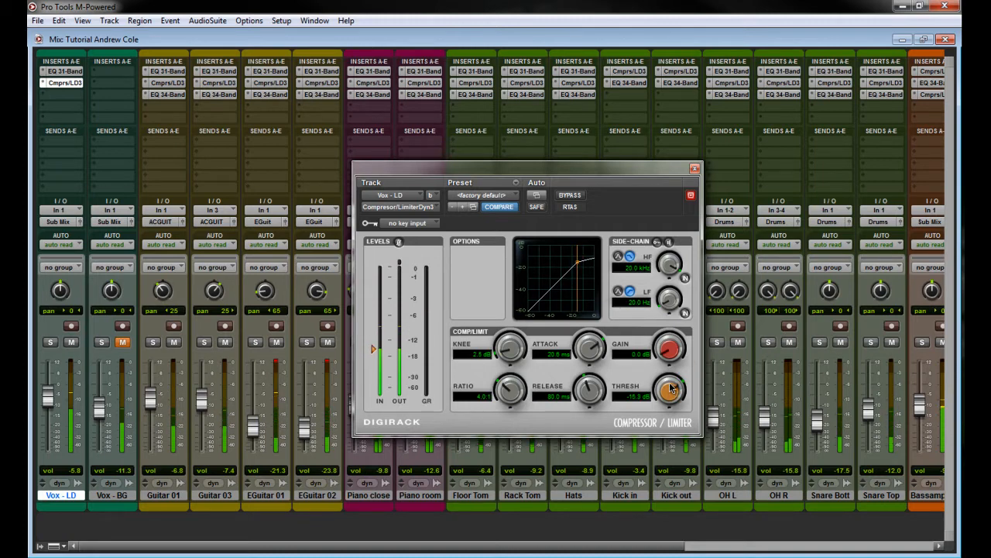
{"action": "left_click_drag", "start_coordinate": [671, 390], "coordinate": [673, 386]}
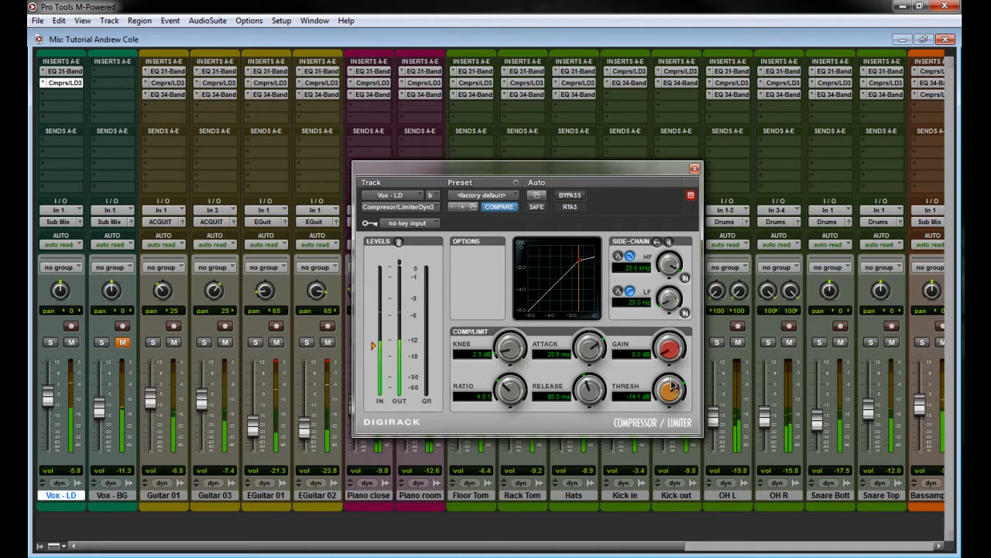
{"action": "left_click_drag", "start_coordinate": [600, 354], "coordinate": [600, 363]}
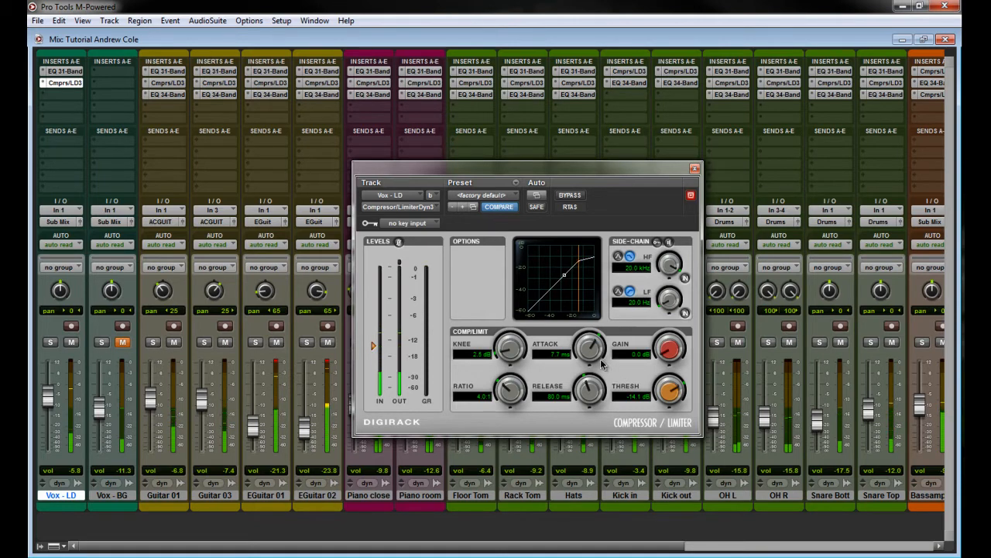
{"action": "left_click_drag", "start_coordinate": [595, 377], "coordinate": [593, 423]}
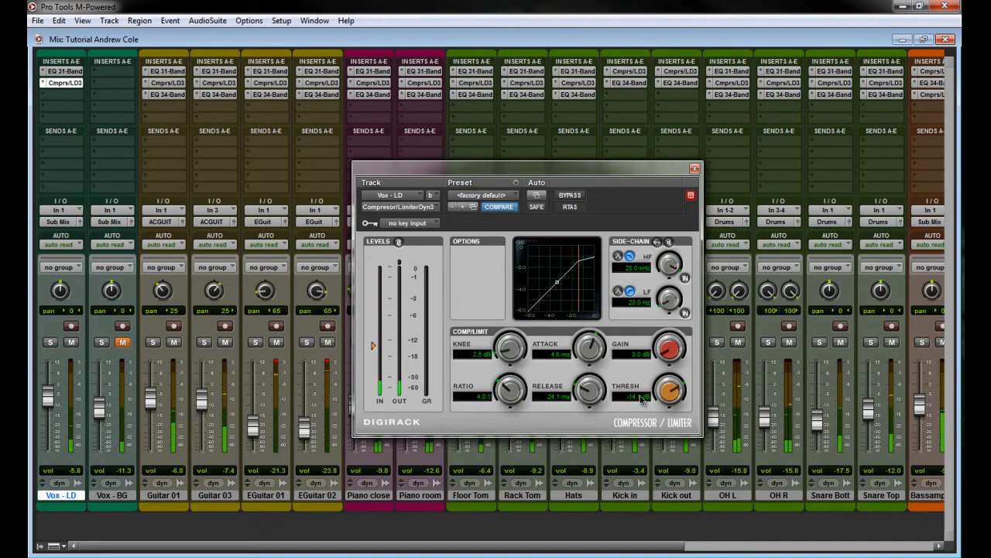
{"action": "left_click_drag", "start_coordinate": [587, 361], "coordinate": [585, 372]}
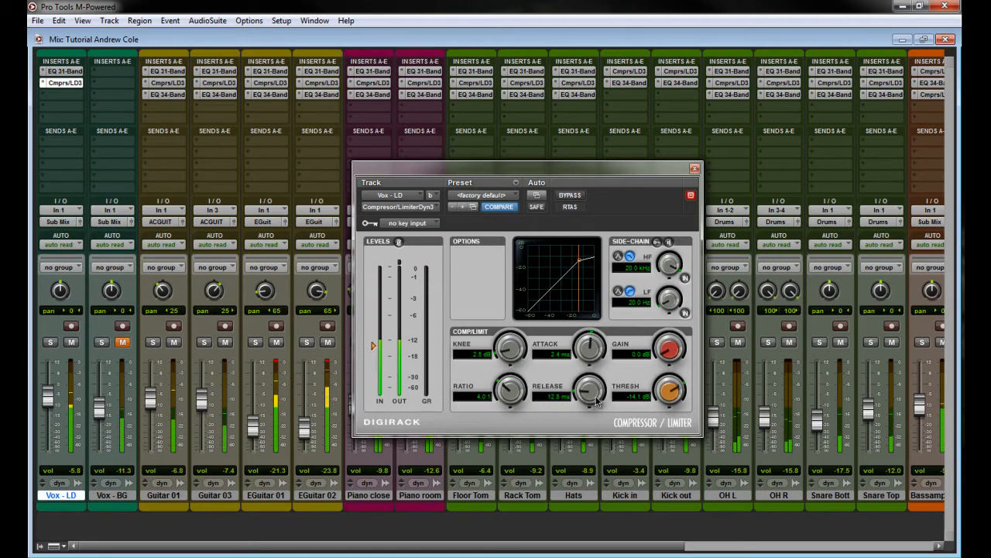
Step: Set the vocal compressor's ratio to about 6.1:1, knee to 0.0 dB and threshold to about -16.8 dB, and close its window
{"action": "left_click_drag", "start_coordinate": [657, 392], "coordinate": [657, 398]}
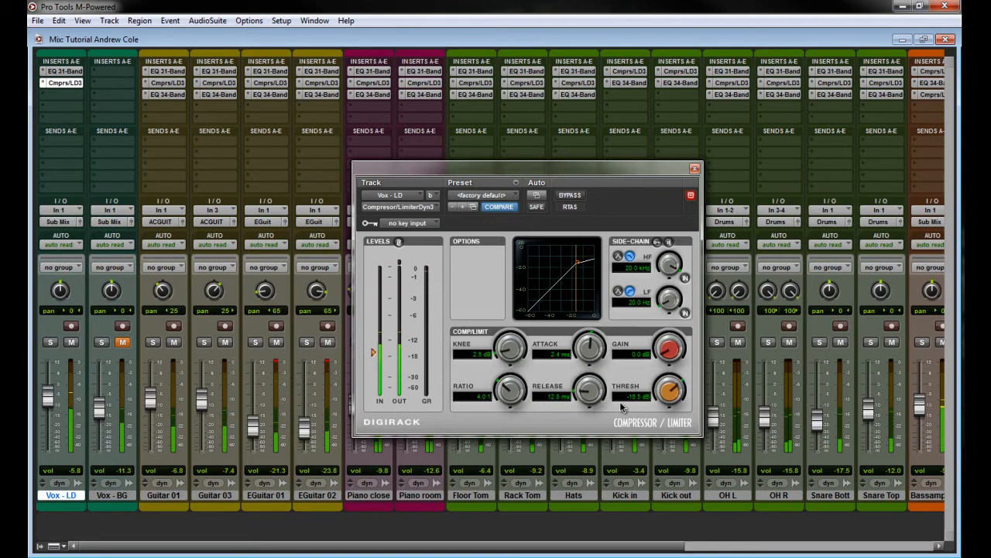
{"action": "left_click_drag", "start_coordinate": [522, 404], "coordinate": [516, 391]}
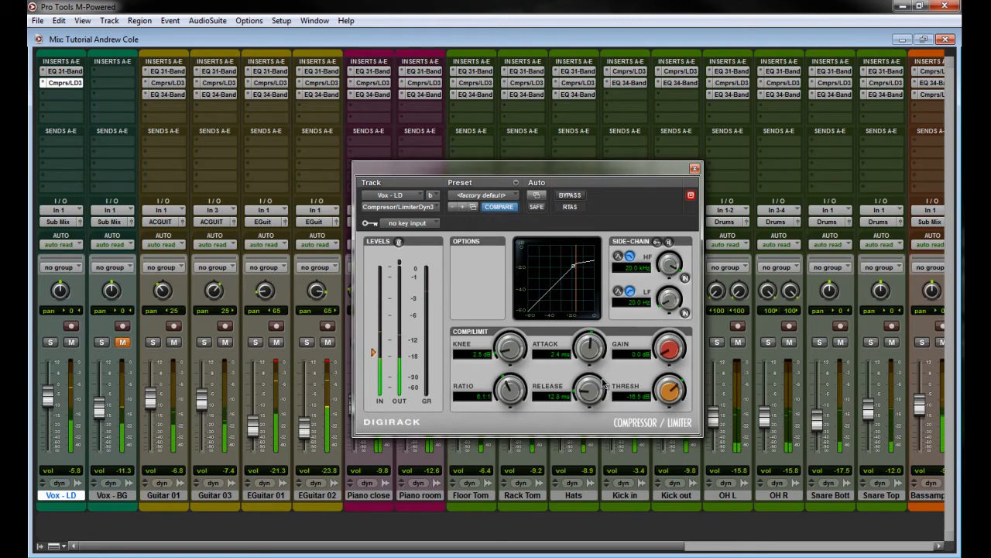
{"action": "left_click_drag", "start_coordinate": [662, 390], "coordinate": [663, 388]}
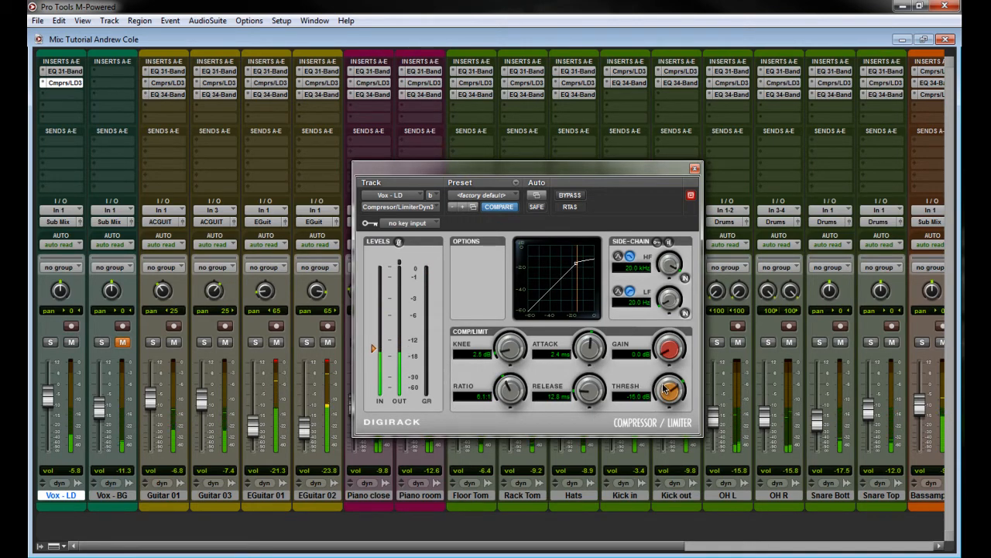
{"action": "left_click_drag", "start_coordinate": [511, 355], "coordinate": [513, 436]}
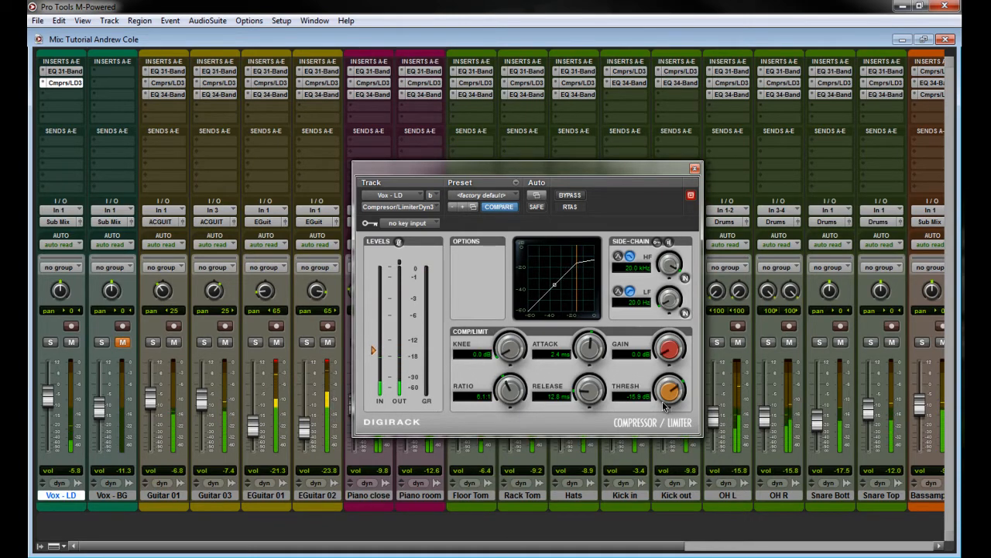
{"action": "left_click_drag", "start_coordinate": [662, 402], "coordinate": [663, 413]}
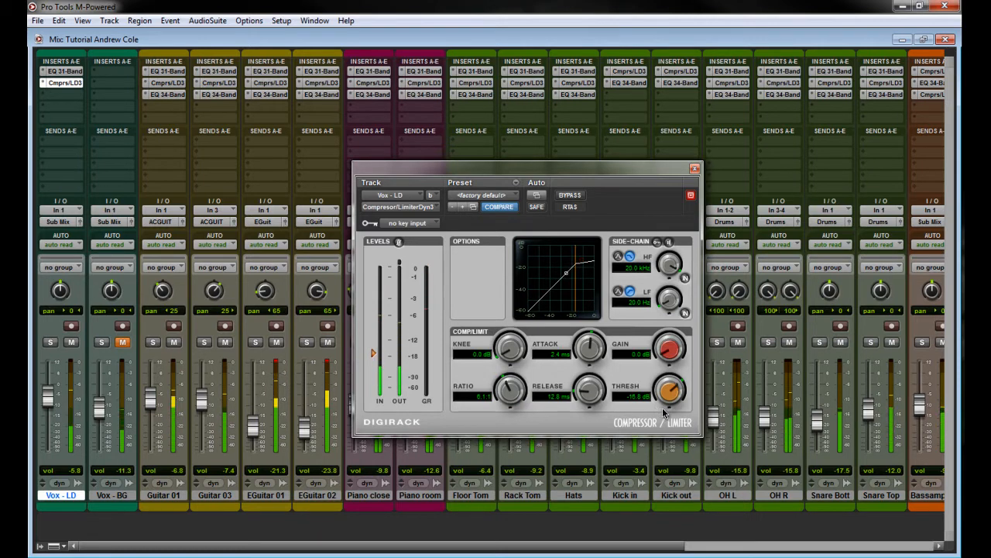
{"action": "left_click", "coordinate": [695, 168]}
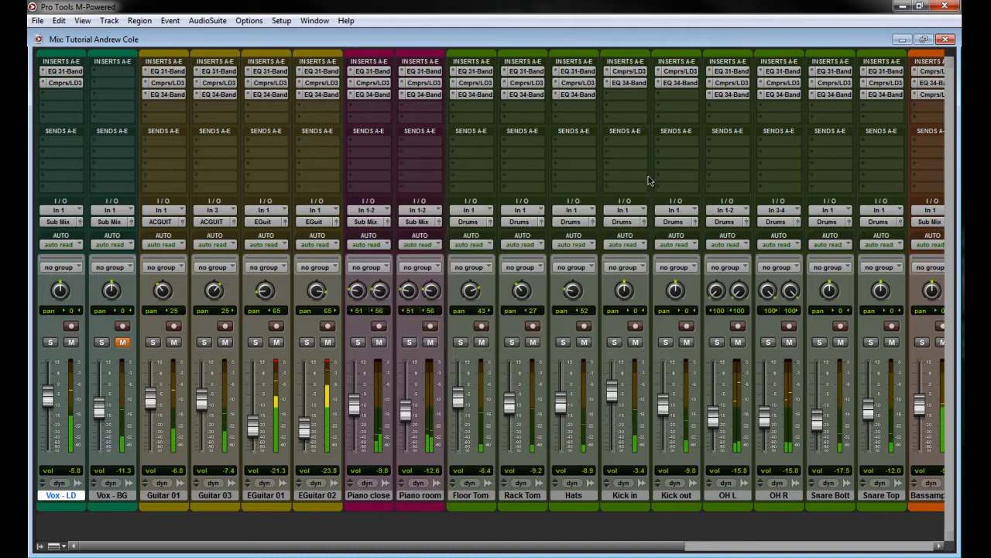
Step: Insert a mono EQ 3 4-Band in the third insert slot of Vox - LD and reposition its window
{"action": "left_click", "coordinate": [69, 98]}
{"action": "mouse_move", "coordinate": [81, 115]}
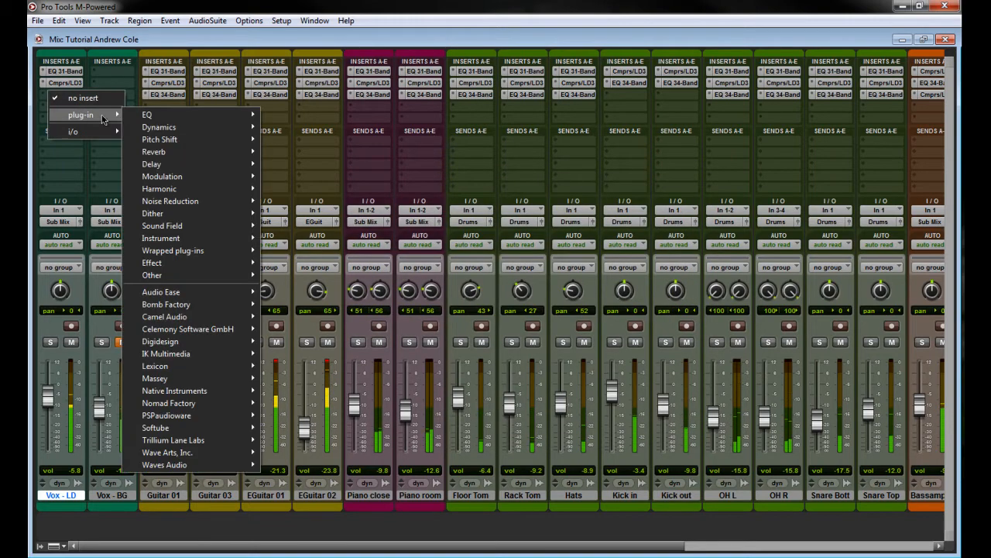
{"action": "mouse_move", "coordinate": [198, 127]}
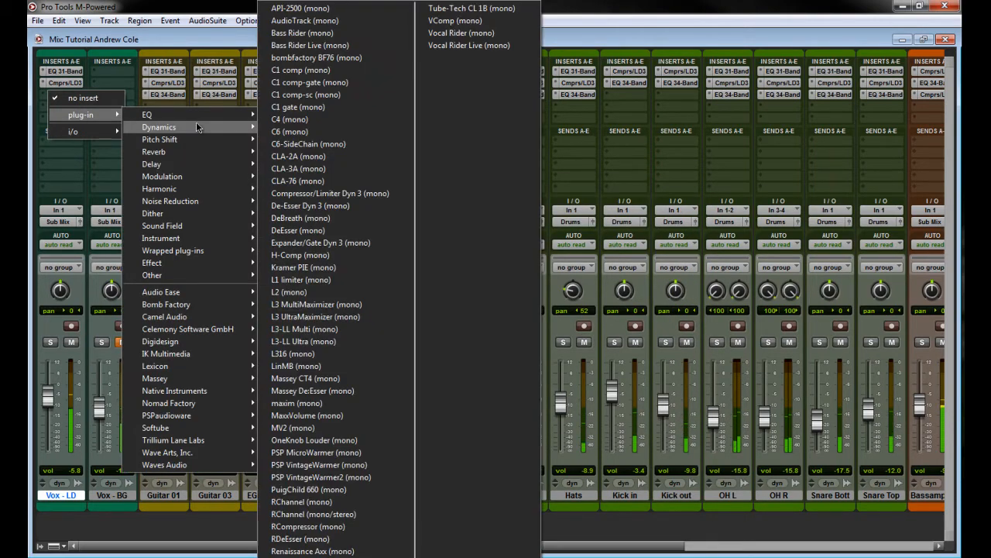
{"action": "mouse_move", "coordinate": [186, 308]}
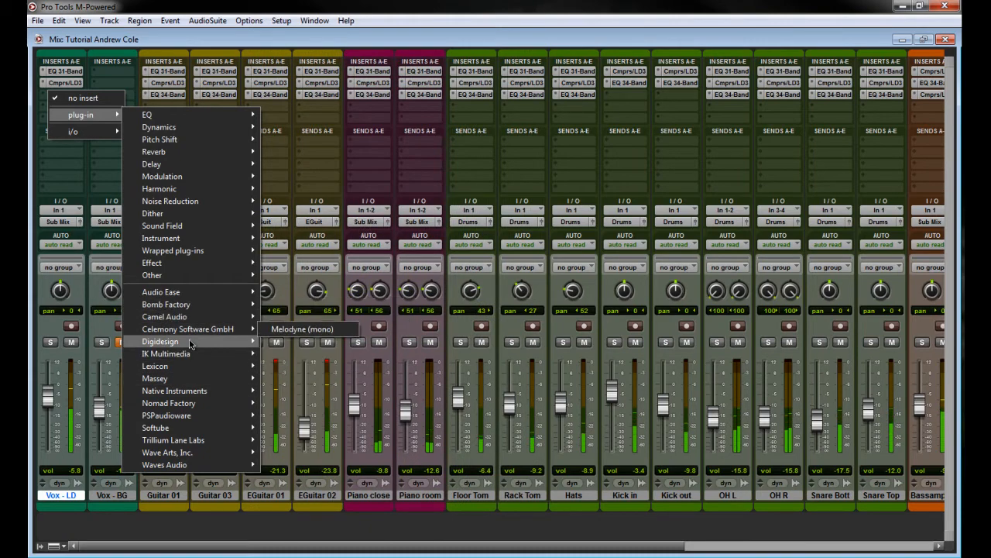
{"action": "mouse_move", "coordinate": [188, 342]}
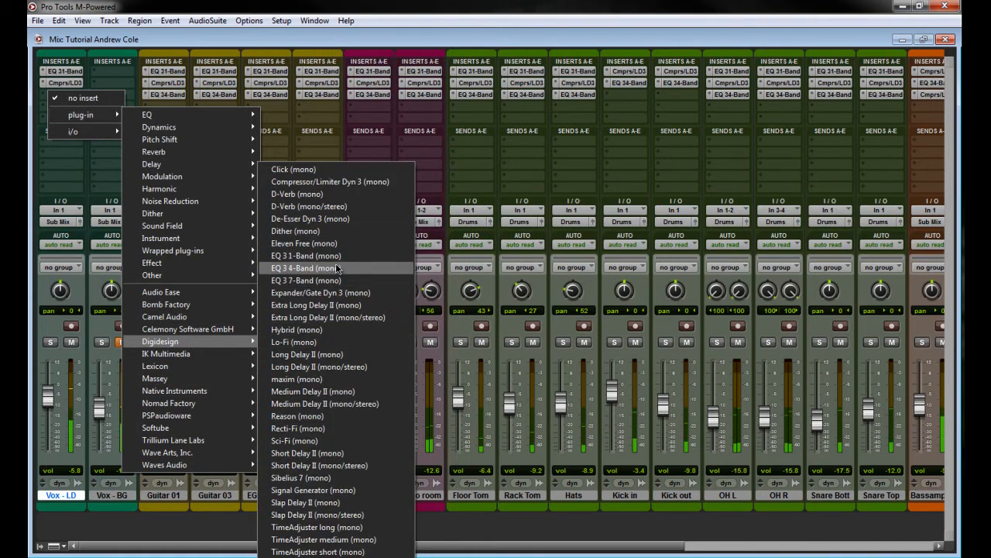
{"action": "left_click", "coordinate": [333, 268]}
{"action": "left_click_drag", "start_coordinate": [577, 167], "coordinate": [569, 136]}
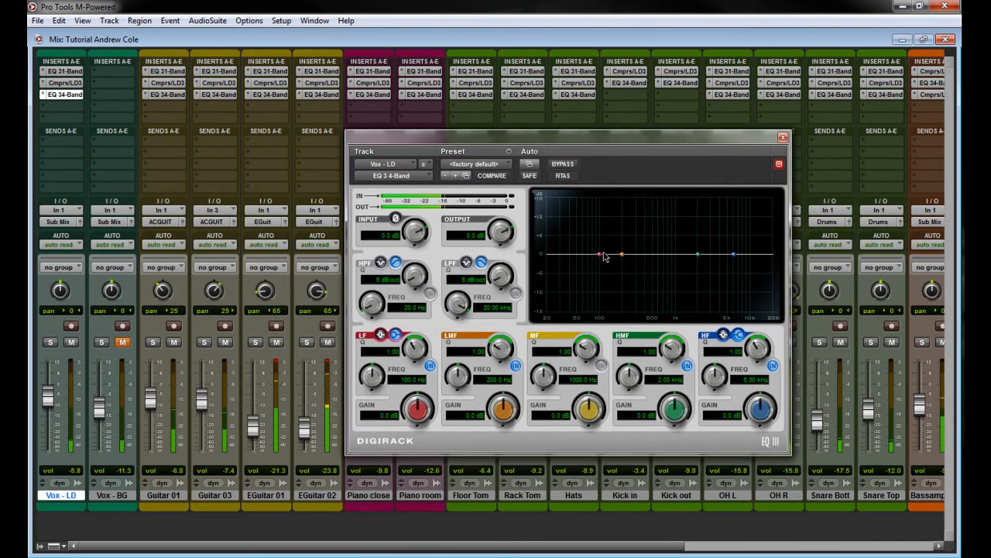
Step: Switch off the EQ's low-frequency band and cut the low-mid band about 1.3 dB at 301.3 Hz with a Q of about 0.51
{"action": "left_click_drag", "start_coordinate": [599, 254], "coordinate": [622, 261]}
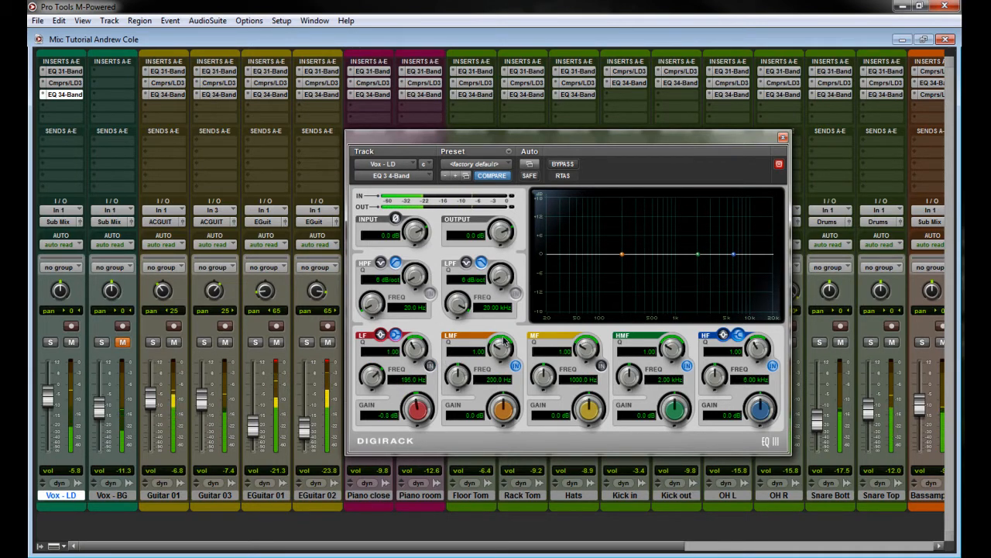
{"action": "left_click_drag", "start_coordinate": [622, 254], "coordinate": [633, 263]}
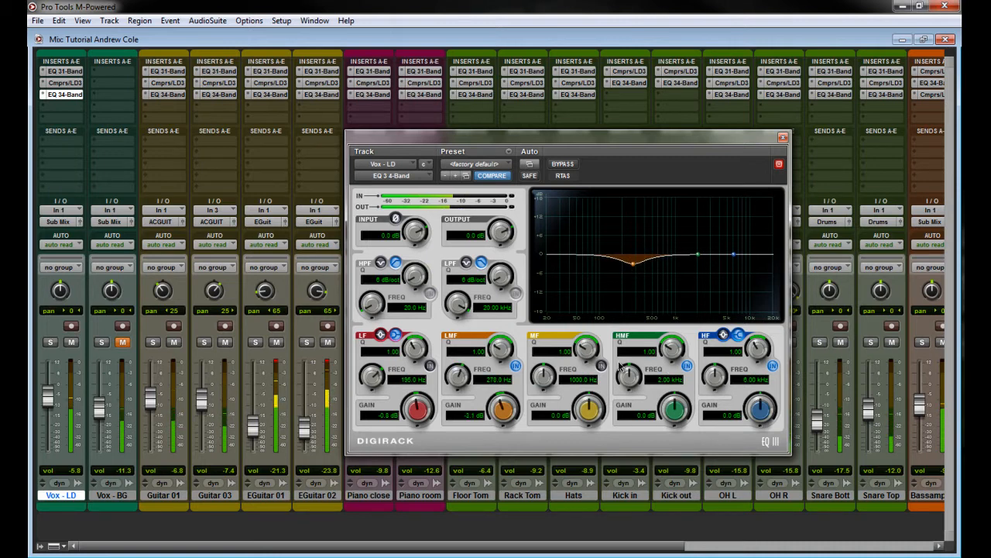
{"action": "left_click_drag", "start_coordinate": [583, 352], "coordinate": [584, 369]}
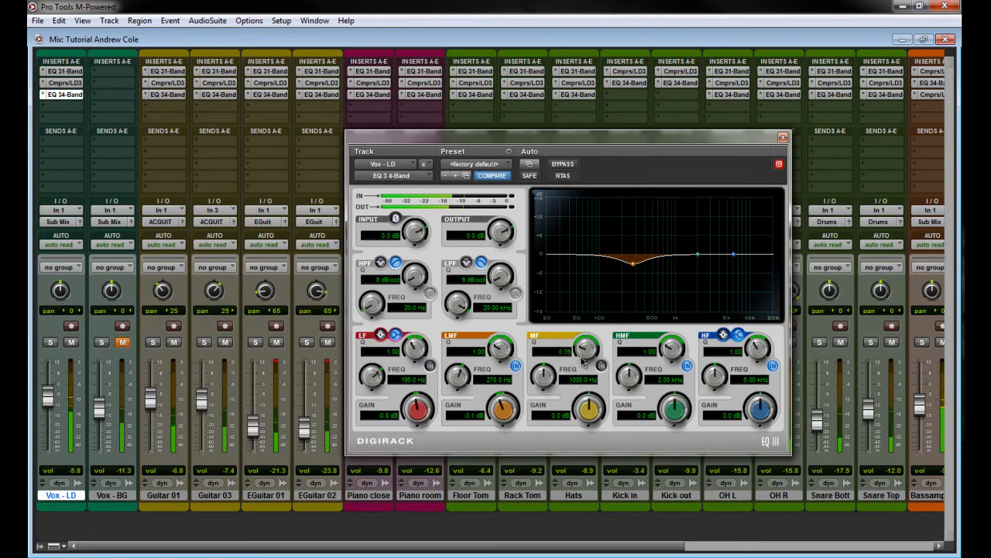
{"action": "left_click_drag", "start_coordinate": [500, 353], "coordinate": [506, 402]}
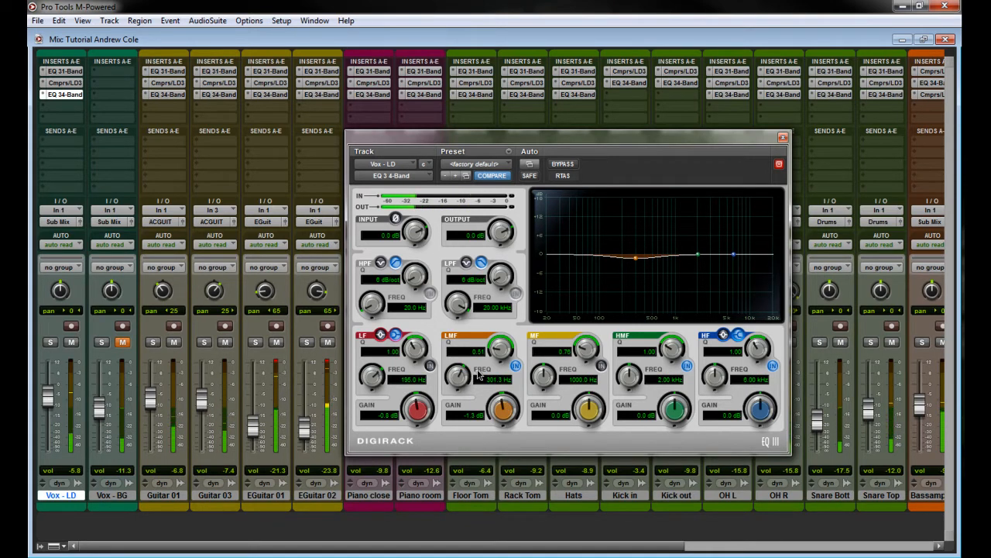
Step: Compare the vocal's 4-band EQ settings with the flat factory default while the song plays
{"action": "left_click", "coordinate": [489, 177]}
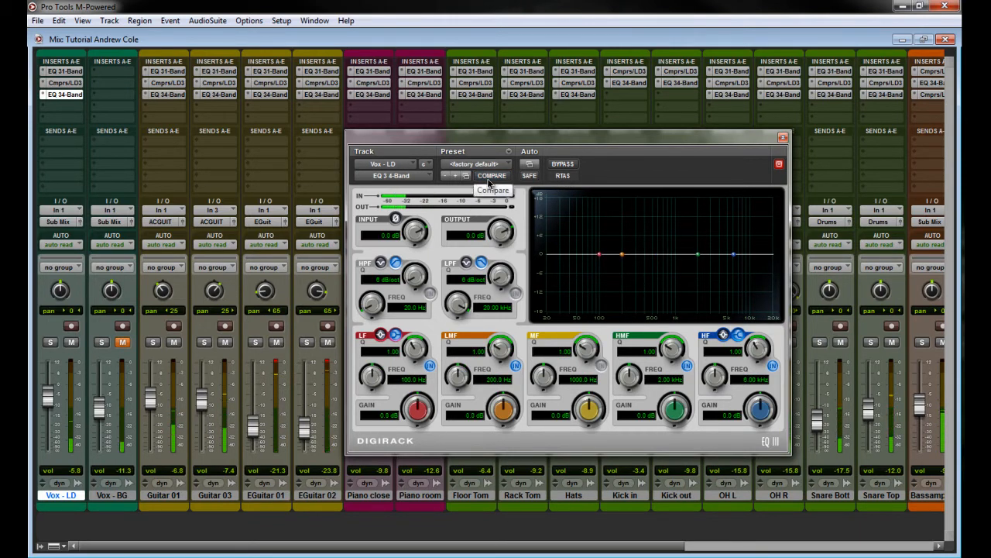
{"action": "left_click", "coordinate": [489, 182]}
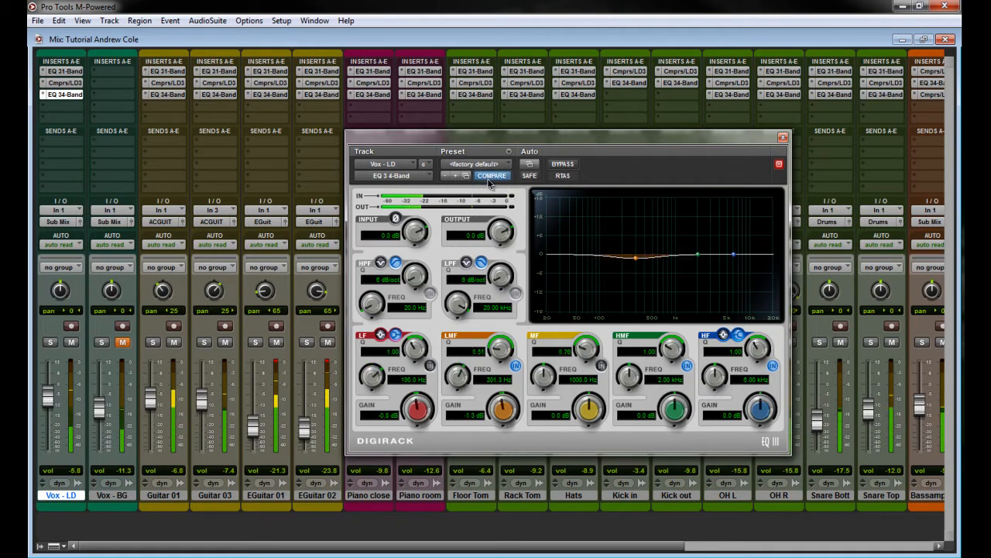
{"action": "left_click", "coordinate": [488, 183]}
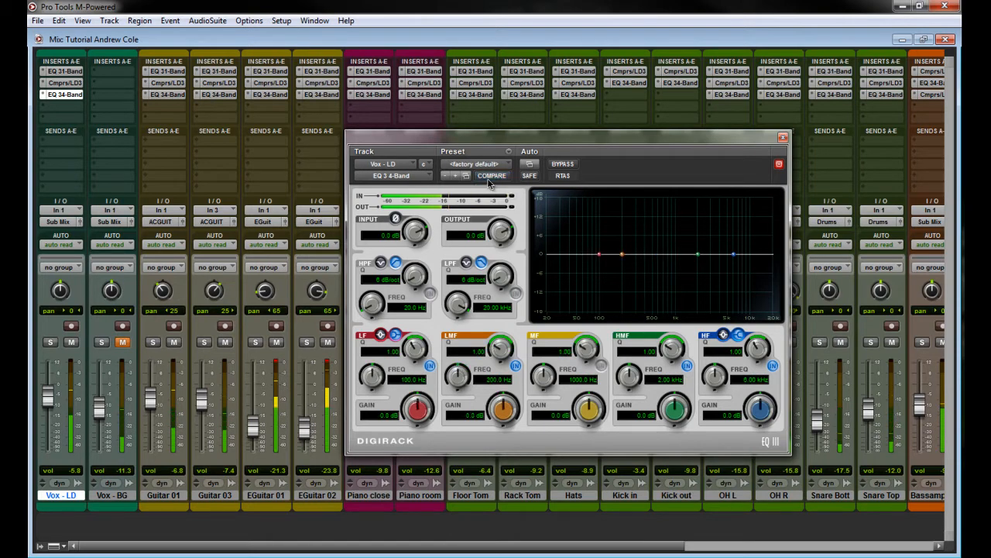
Step: Return the vocal's 4-band EQ from the factory default to its edited settings and close its window
{"action": "left_click", "coordinate": [489, 183]}
{"action": "left_click", "coordinate": [783, 137]}
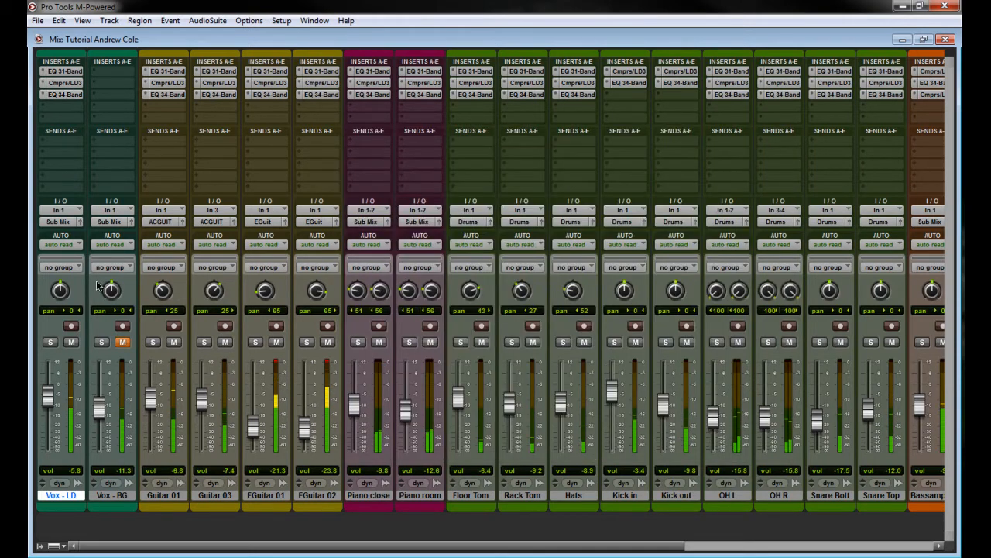
Step: Solo Vox - LD, compare its compressor active and bypassed during playback, and bring the full mix back
{"action": "left_click", "coordinate": [50, 341]}
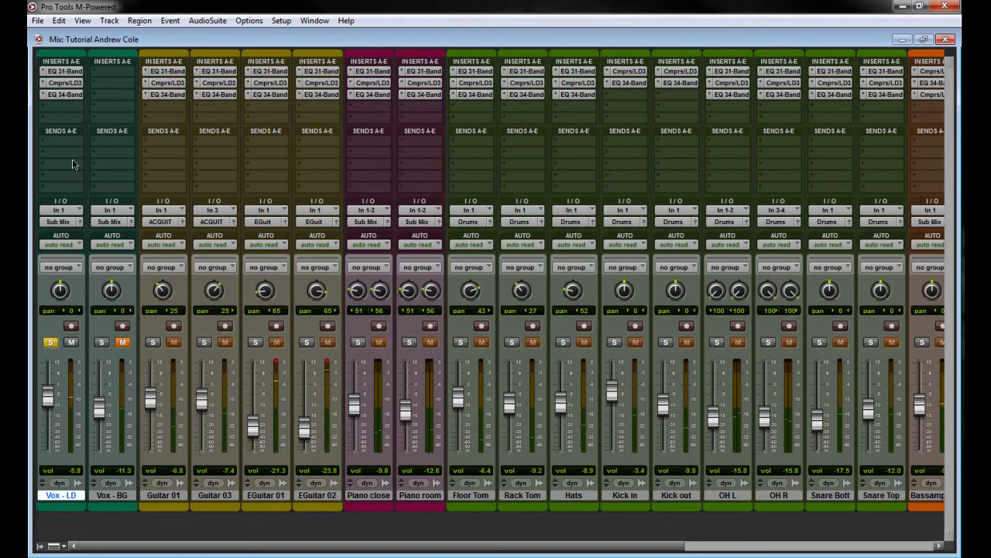
{"action": "left_click", "coordinate": [68, 82]}
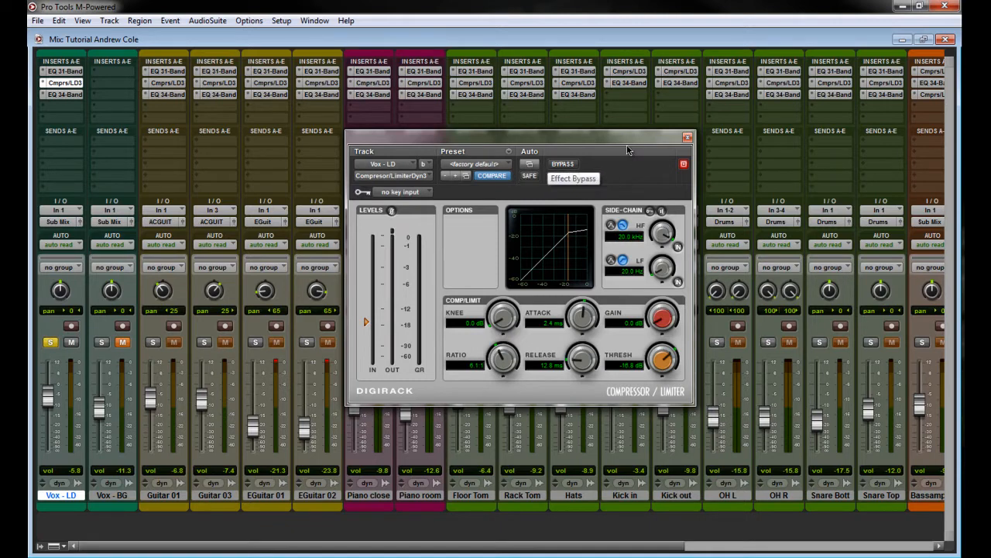
{"action": "key", "text": "space"}
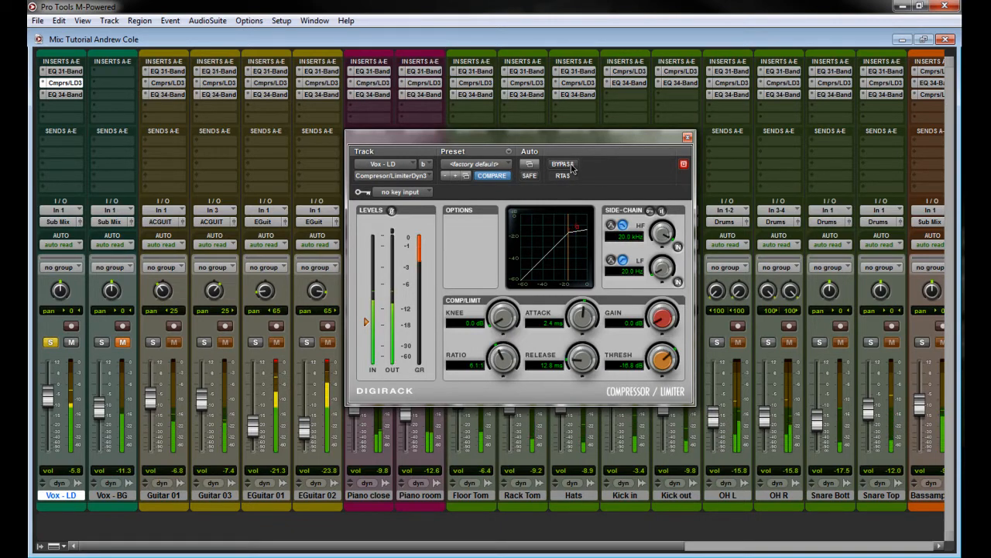
{"action": "left_click", "coordinate": [571, 168]}
{"action": "left_click", "coordinate": [570, 166]}
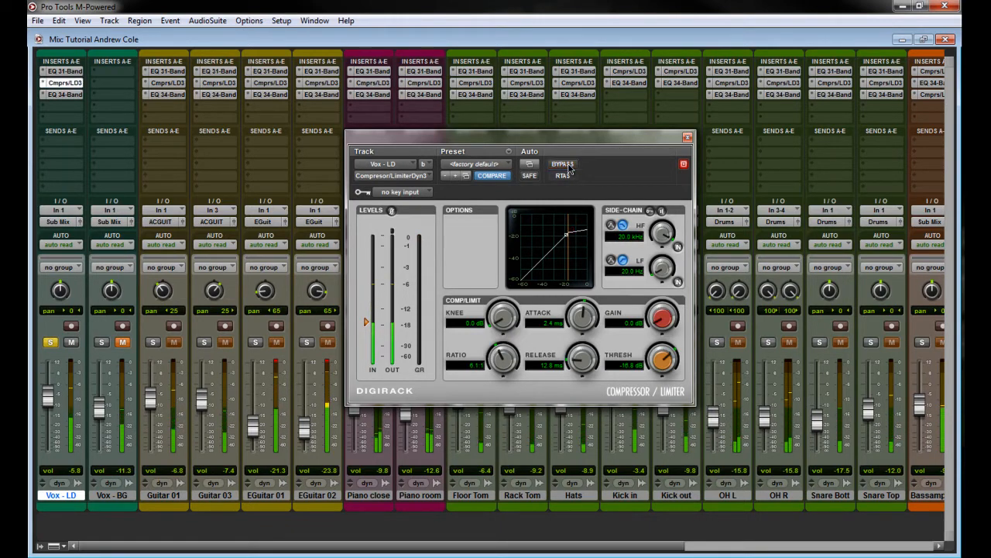
{"action": "left_click", "coordinate": [570, 167]}
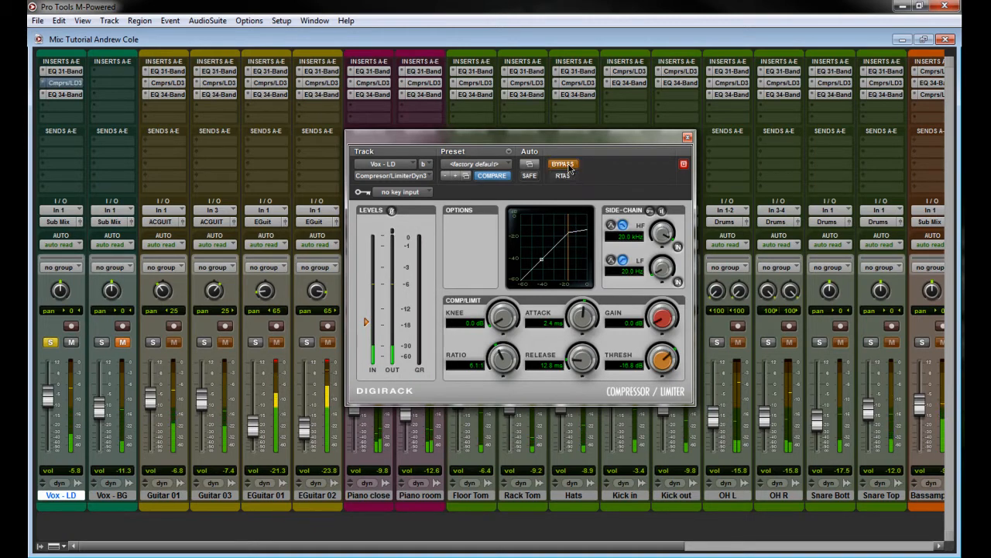
{"action": "left_click", "coordinate": [569, 166]}
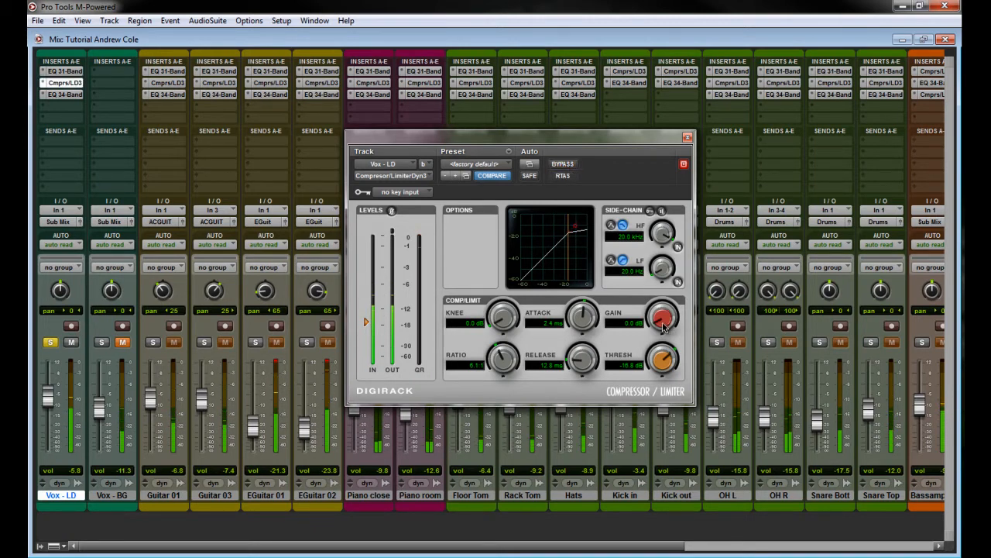
{"action": "left_click", "coordinate": [687, 137]}
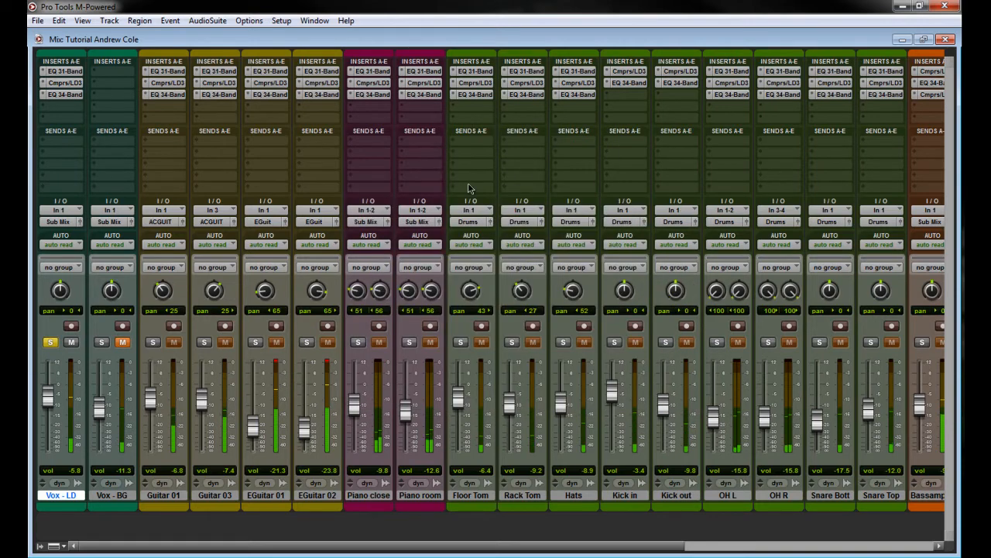
{"action": "left_click", "coordinate": [51, 341]}
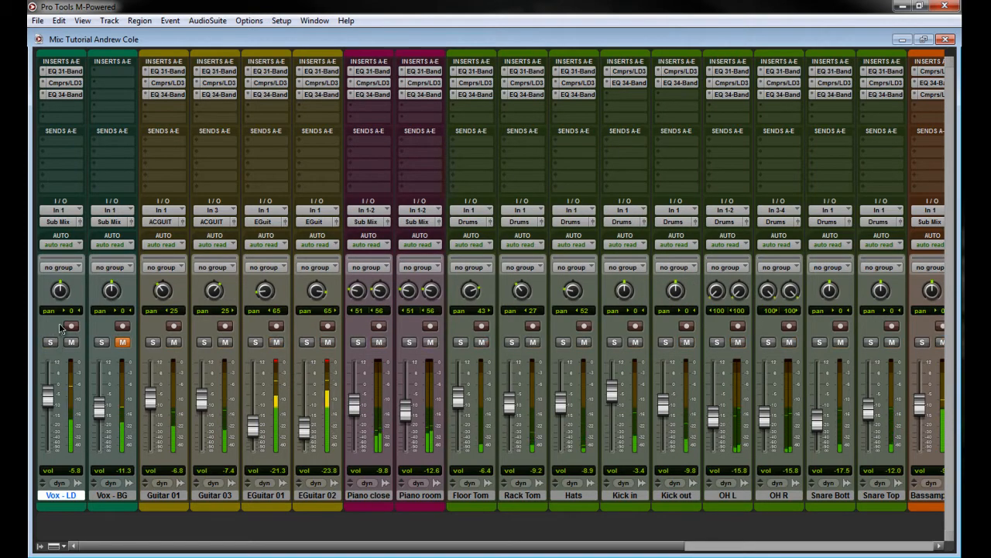
Step: Boost the vocal EQ's high band about 4.2 dB and high-mid 1.0 dB at 2.00 kHz, moving the low-mid cut to about 465 Hz at -1.0 dB
{"action": "left_click", "coordinate": [78, 95]}
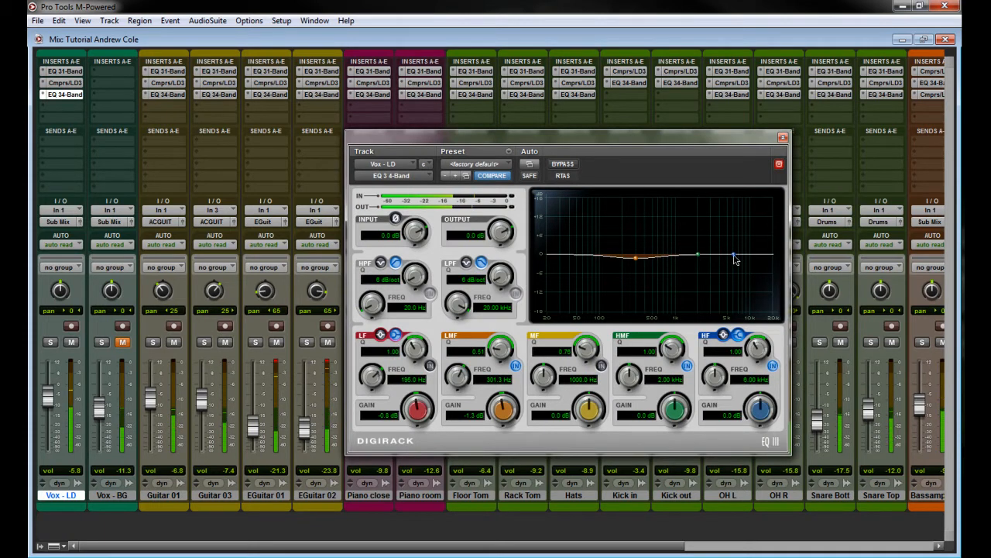
{"action": "left_click_drag", "start_coordinate": [760, 411], "coordinate": [757, 379]}
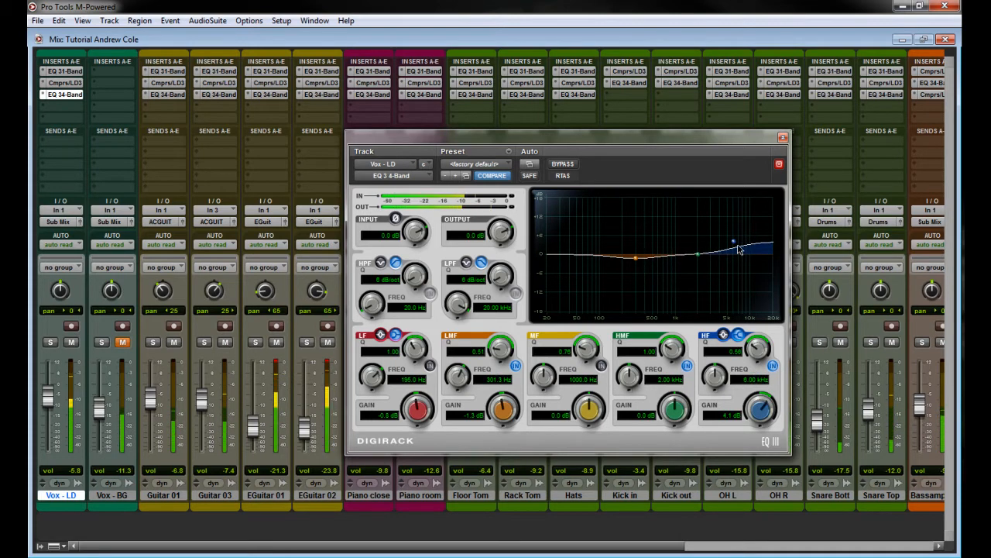
{"action": "left_click_drag", "start_coordinate": [734, 244], "coordinate": [701, 262]}
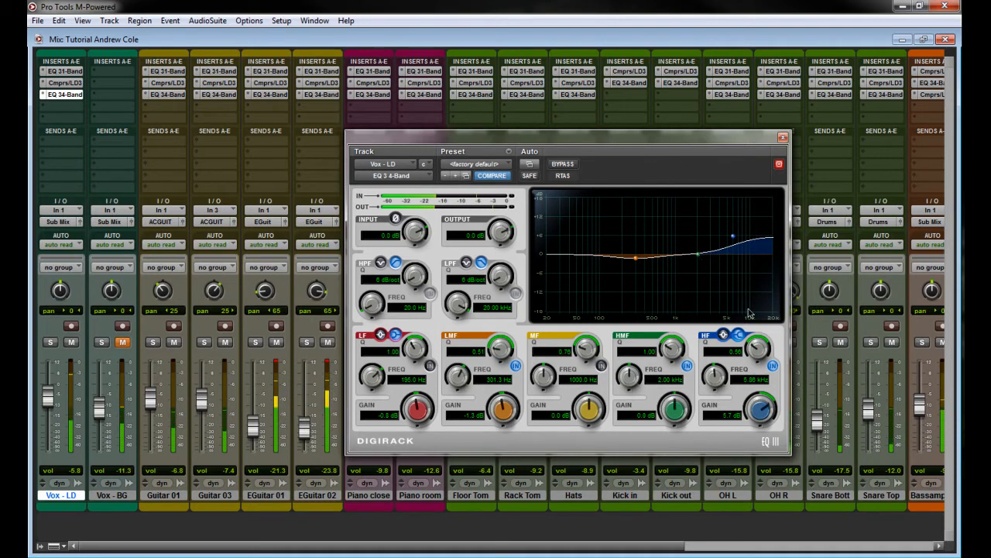
{"action": "left_click_drag", "start_coordinate": [755, 415], "coordinate": [759, 423]}
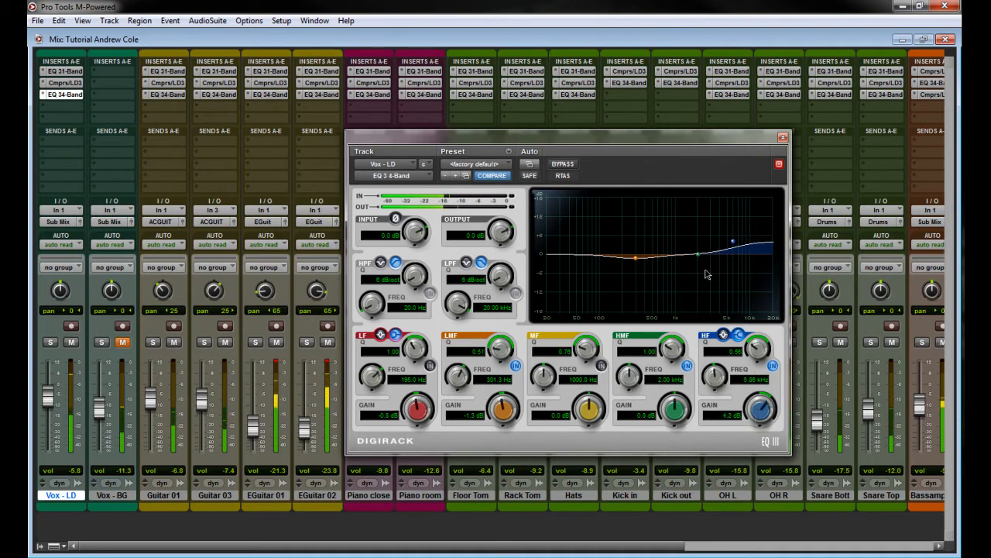
{"action": "left_click_drag", "start_coordinate": [698, 258], "coordinate": [647, 262]}
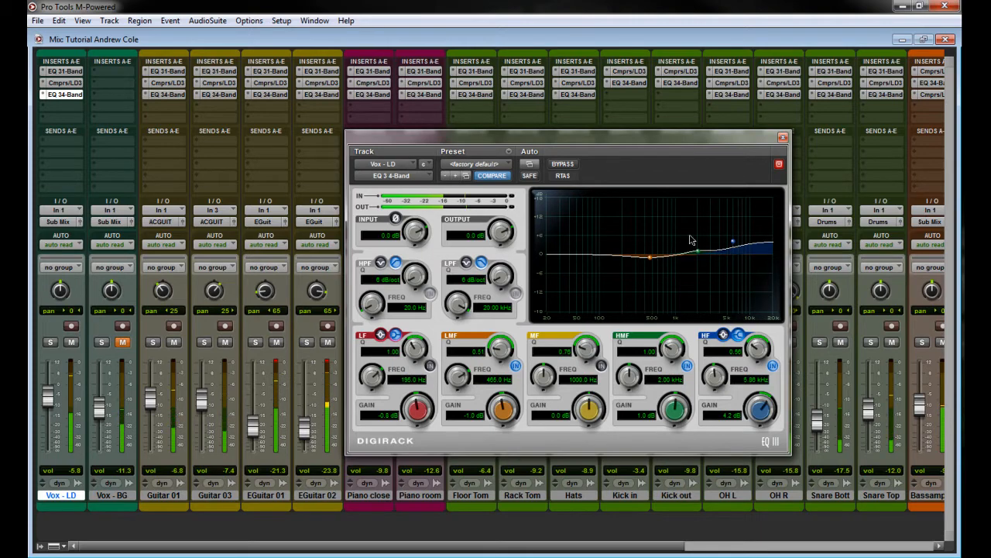
Step: Set the attack of the Vox - LD compressor to about 4.0 ms and close its window
{"action": "left_click", "coordinate": [65, 83]}
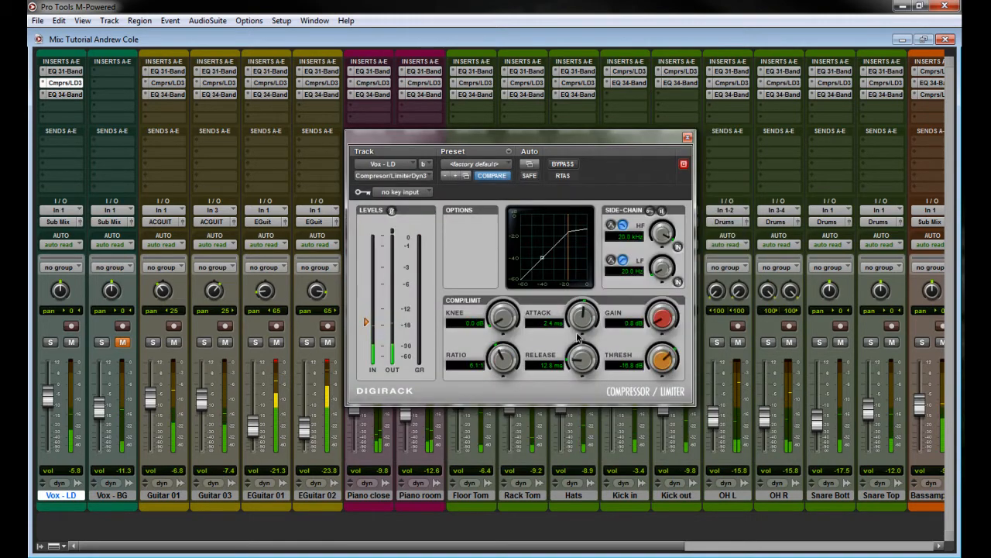
{"action": "left_click_drag", "start_coordinate": [579, 320], "coordinate": [577, 312]}
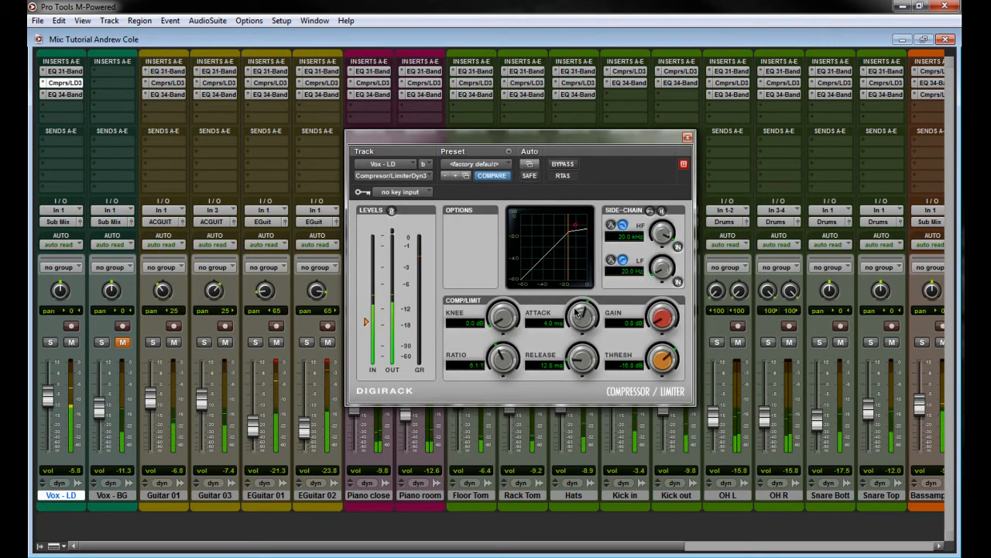
{"action": "left_click", "coordinate": [687, 137]}
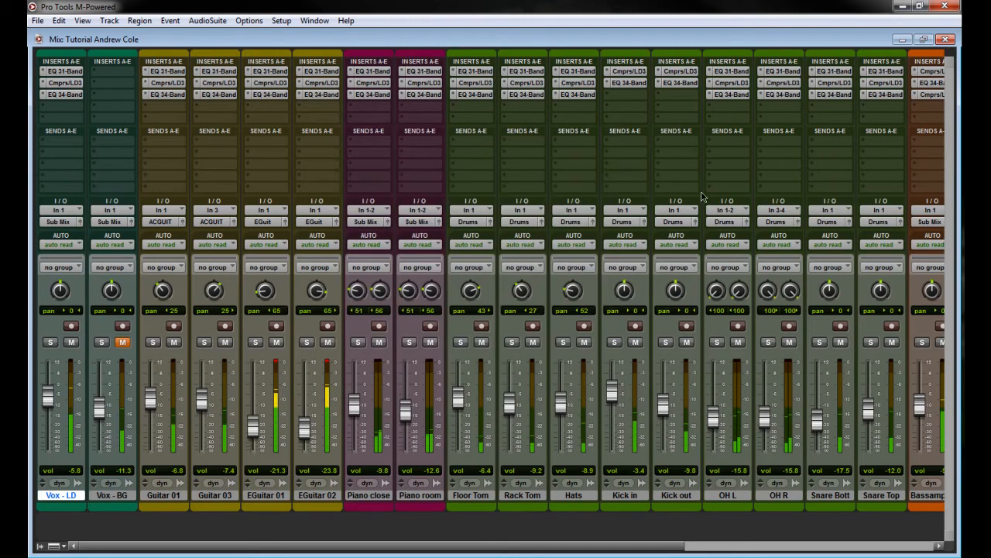
{"action": "left_click", "coordinate": [66, 107]}
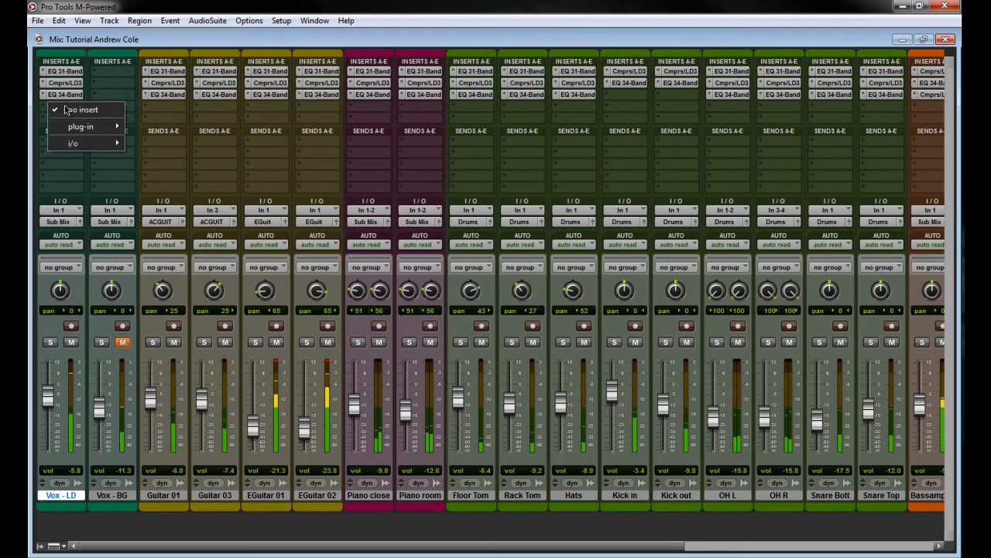
{"action": "mouse_move", "coordinate": [80, 126]}
{"action": "mouse_move", "coordinate": [162, 139]}
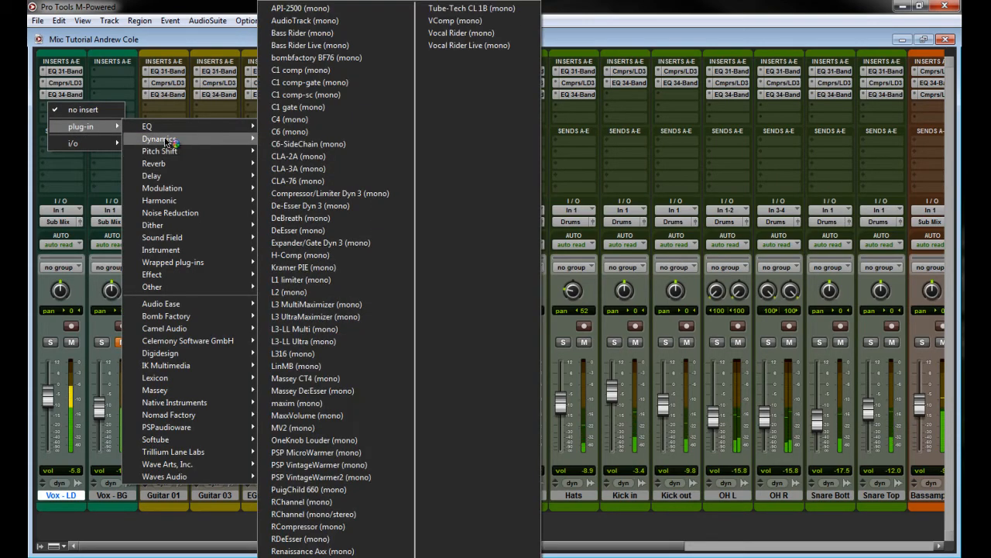
{"action": "left_click", "coordinate": [139, 20]}
{"action": "left_click", "coordinate": [139, 20]}
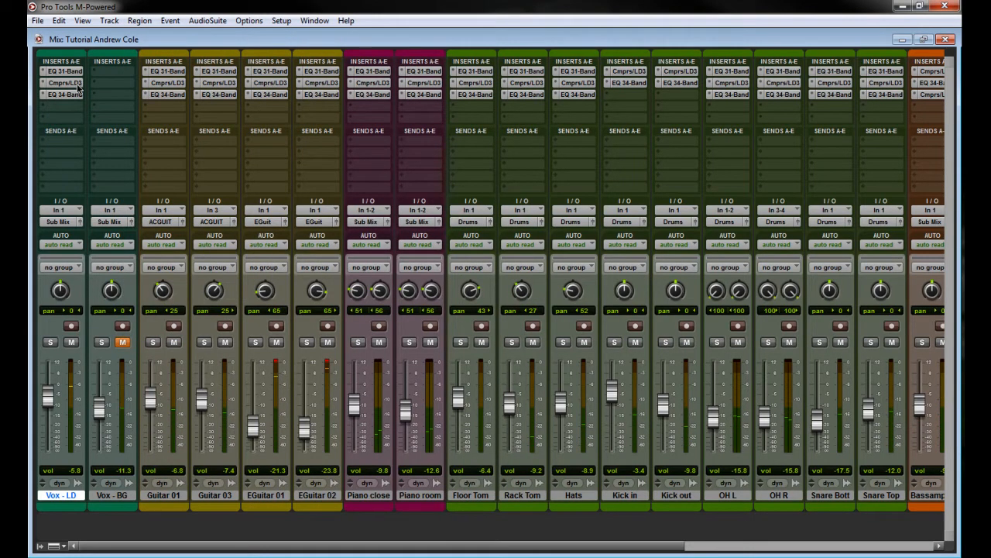
Step: Move the 4-band EQ and the compressor on Vox - LD down one insert slot each to free the second slot
{"action": "left_click", "coordinate": [70, 107]}
{"action": "mouse_move", "coordinate": [80, 116]}
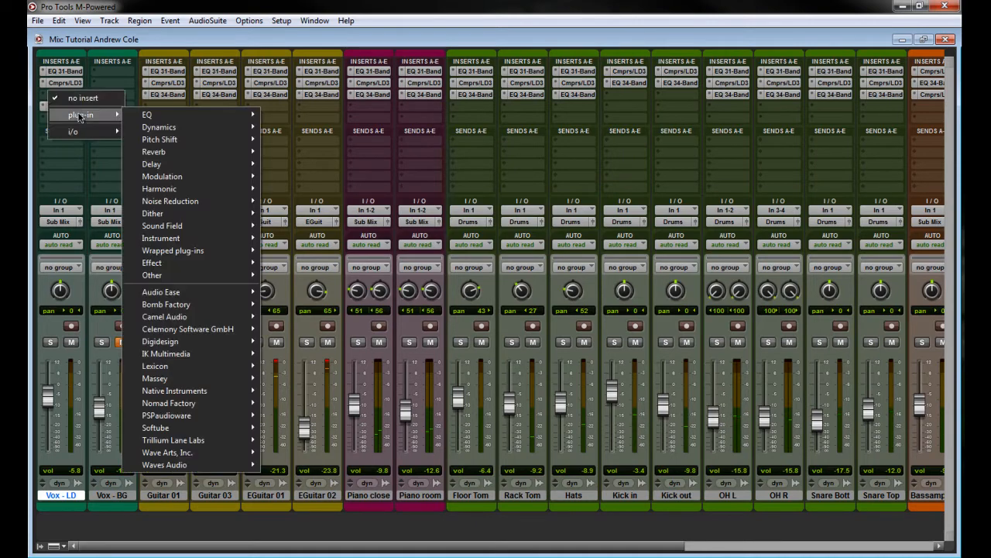
{"action": "left_click", "coordinate": [69, 87]}
{"action": "left_click", "coordinate": [68, 88]}
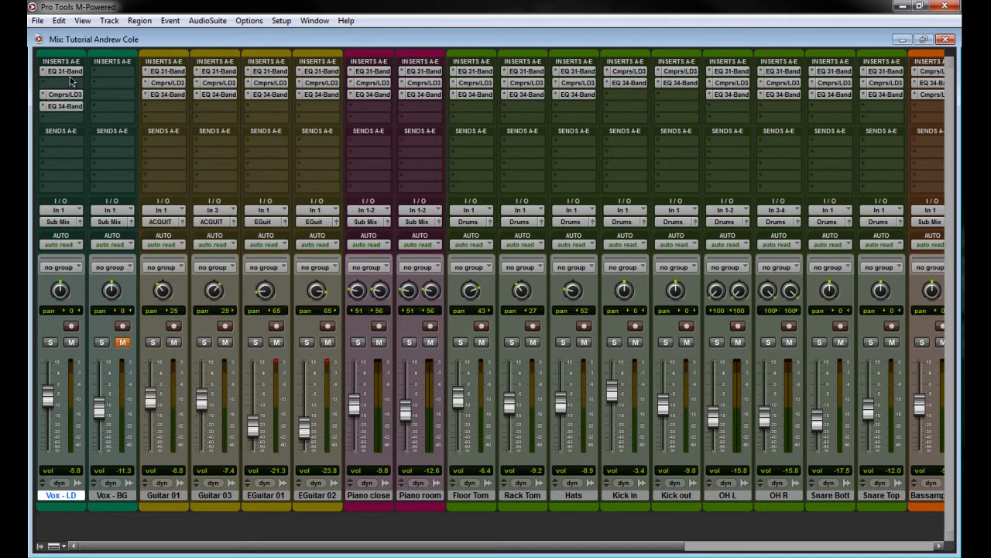
Step: Insert a mono Compressor/Limiter Dyn 3 in the second insert slot of Vox - LD
{"action": "mouse_move", "coordinate": [80, 103]}
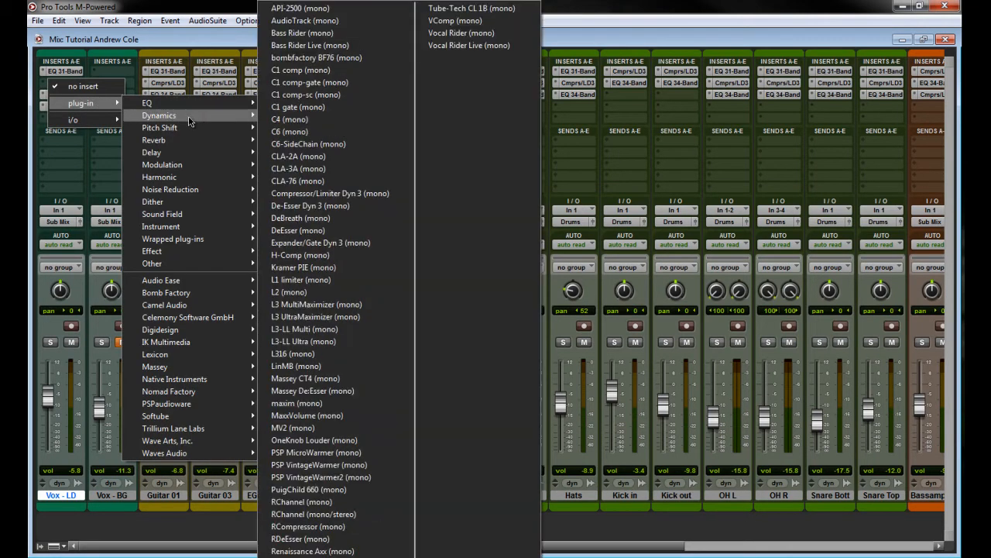
{"action": "mouse_move", "coordinate": [206, 323]}
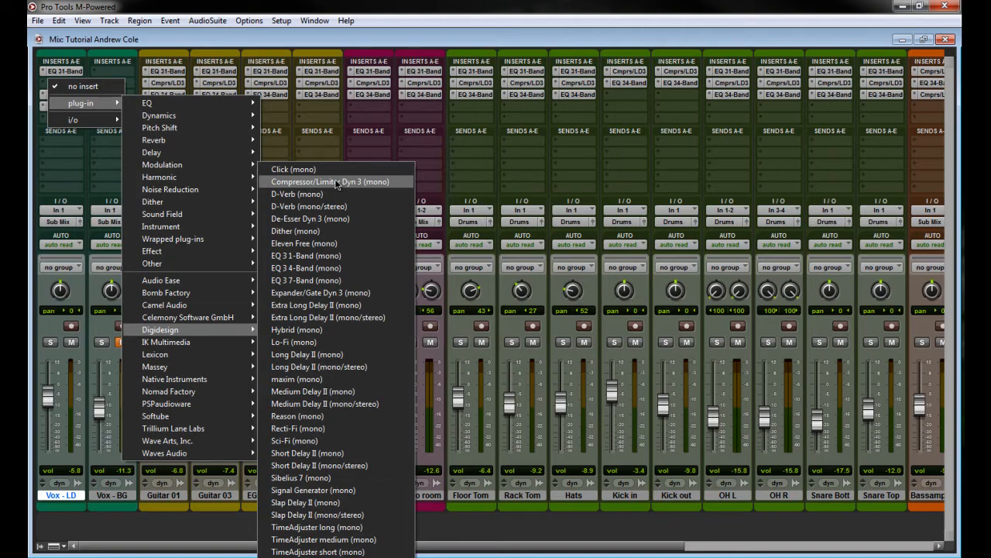
{"action": "left_click", "coordinate": [336, 182]}
Step: Replace the plug-in in the second insert slot of Vox - LD with a mono De-Esser Dyn 3
{"action": "left_click", "coordinate": [39, 86]}
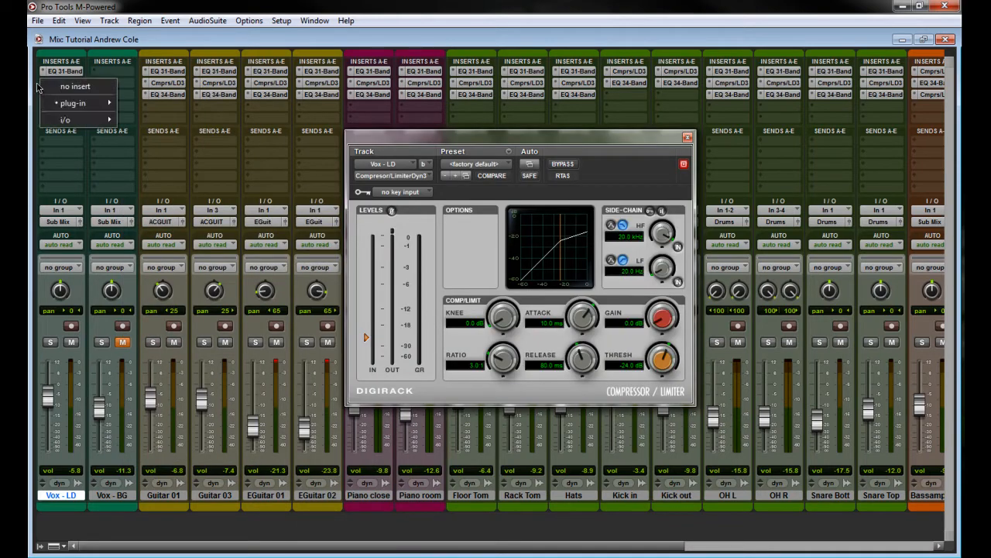
{"action": "left_click", "coordinate": [40, 90]}
{"action": "left_click", "coordinate": [42, 89]}
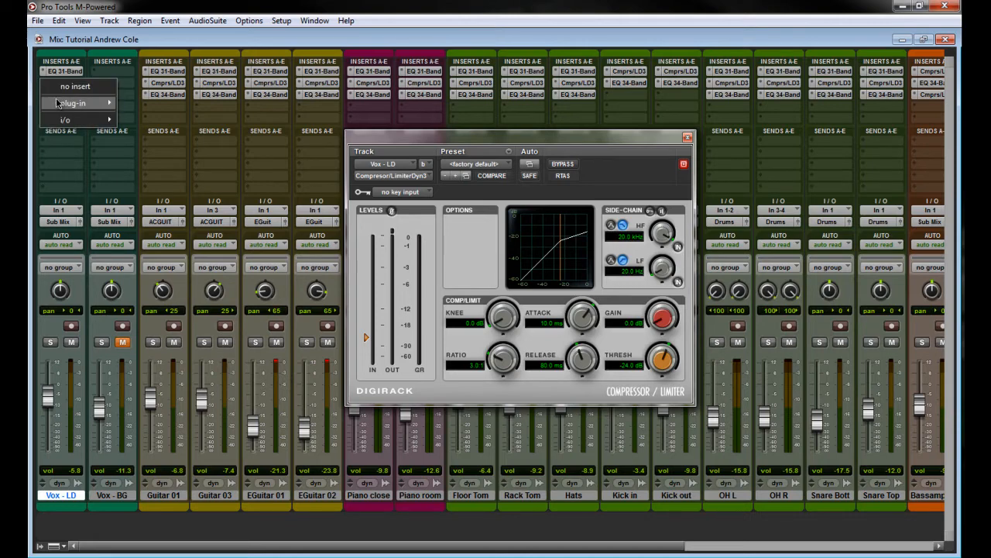
{"action": "mouse_move", "coordinate": [73, 103]}
{"action": "mouse_move", "coordinate": [143, 118]}
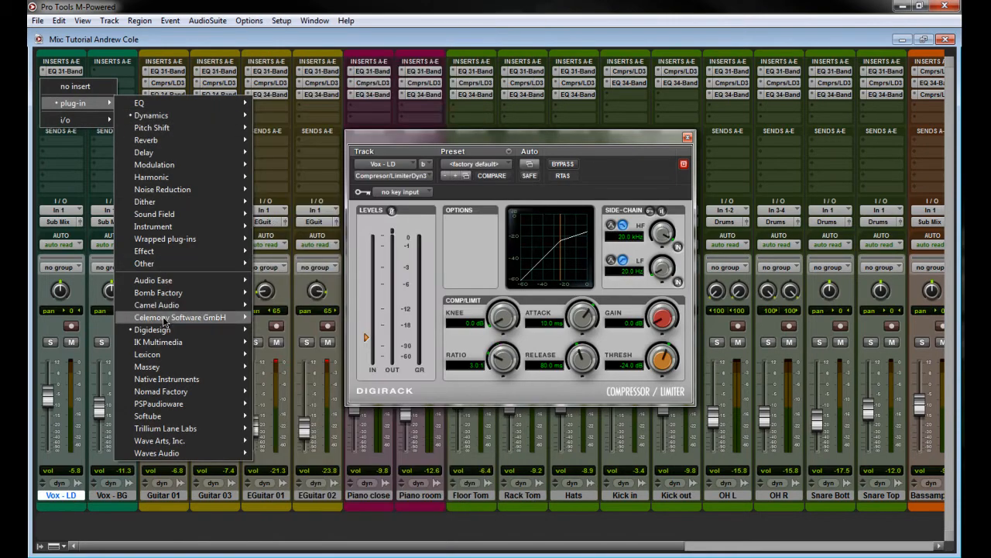
{"action": "mouse_move", "coordinate": [155, 329]}
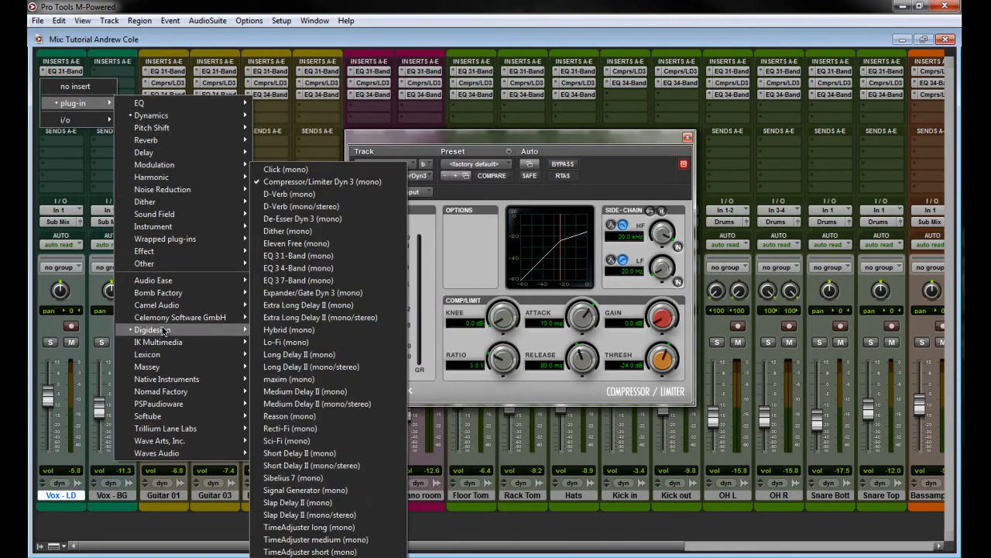
{"action": "left_click", "coordinate": [320, 220]}
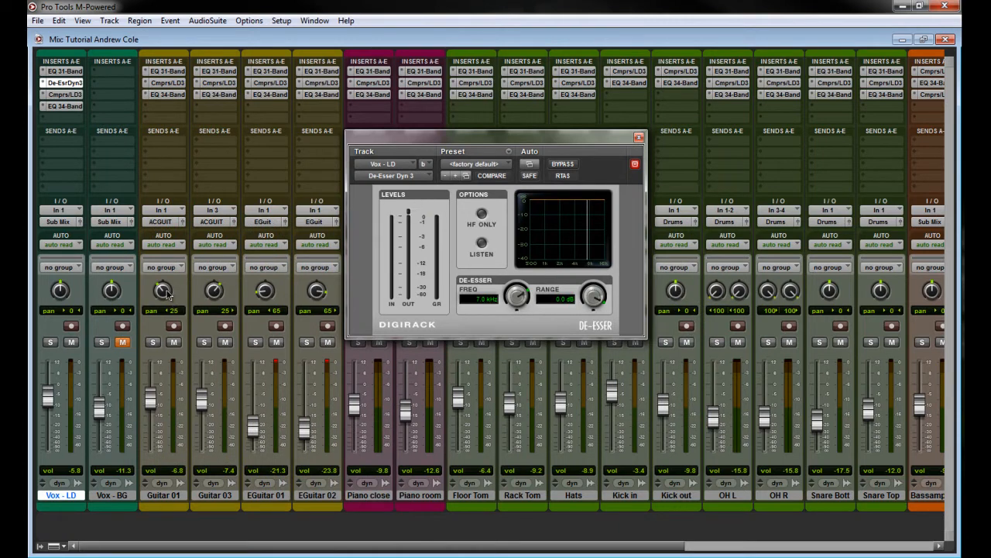
Step: Solo Vox - LD and bypass its compressor and 4-band EQ to audition the de-esser during playback
{"action": "left_click", "coordinate": [47, 343]}
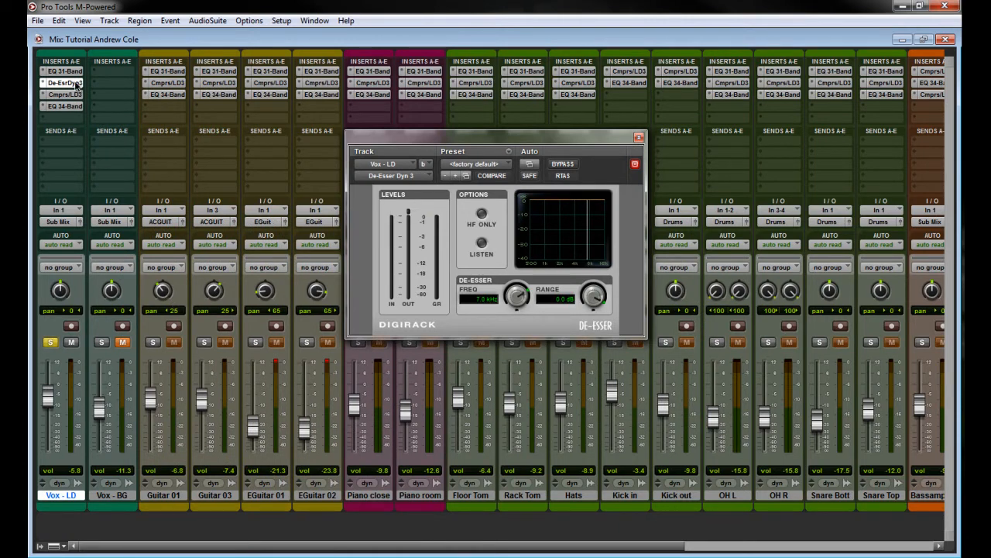
{"action": "left_click_drag", "start_coordinate": [69, 98], "coordinate": [71, 112]}
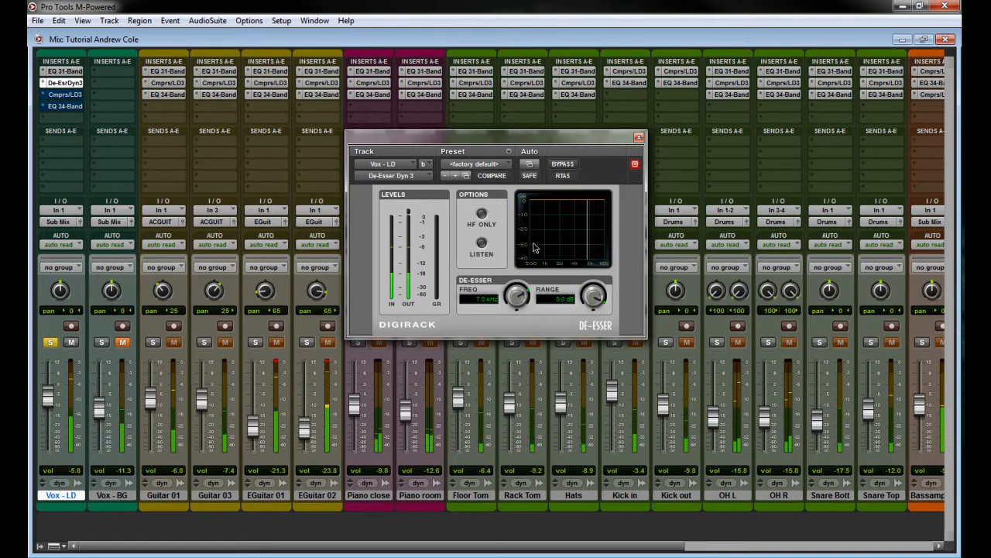
Step: Load the Male De-Ess HF preset, set the de-esser's range to -13.0 dB and turn on its Listen option
{"action": "left_click", "coordinate": [475, 163]}
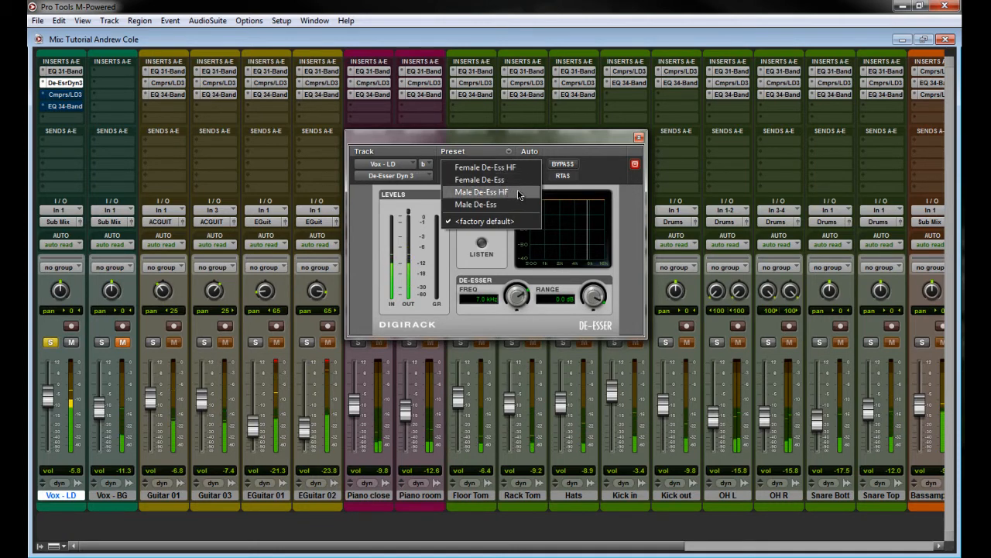
{"action": "left_click", "coordinate": [517, 192]}
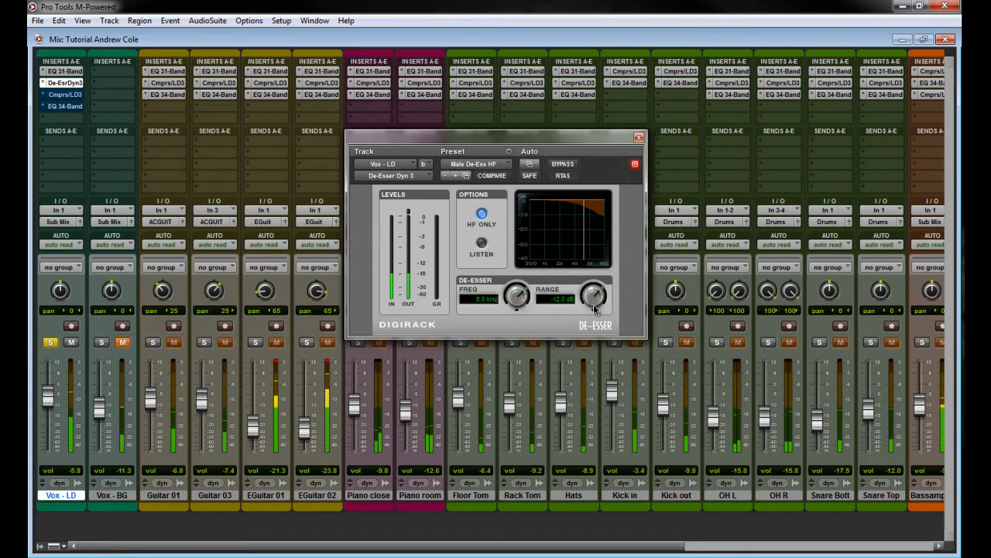
{"action": "left_click_drag", "start_coordinate": [593, 305], "coordinate": [597, 307]}
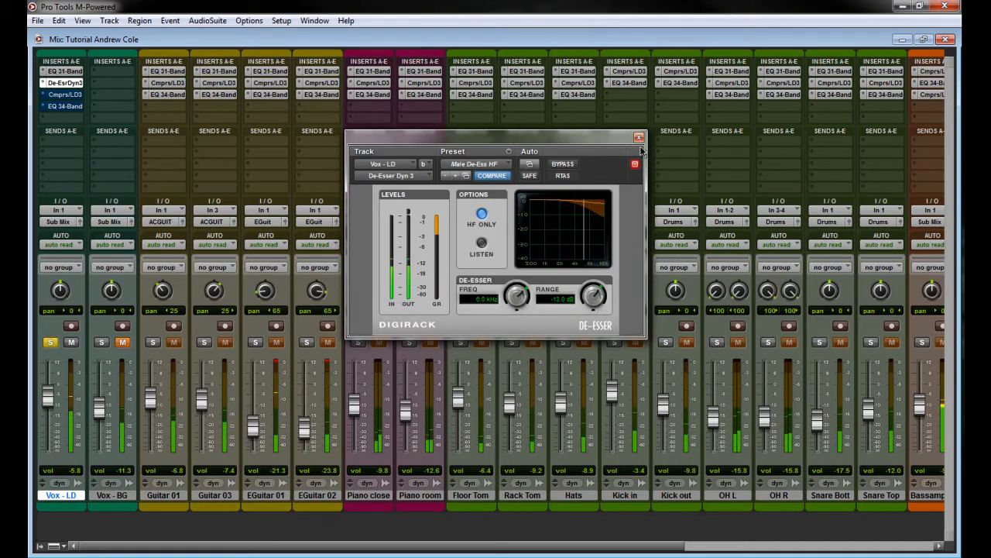
{"action": "left_click", "coordinate": [485, 244]}
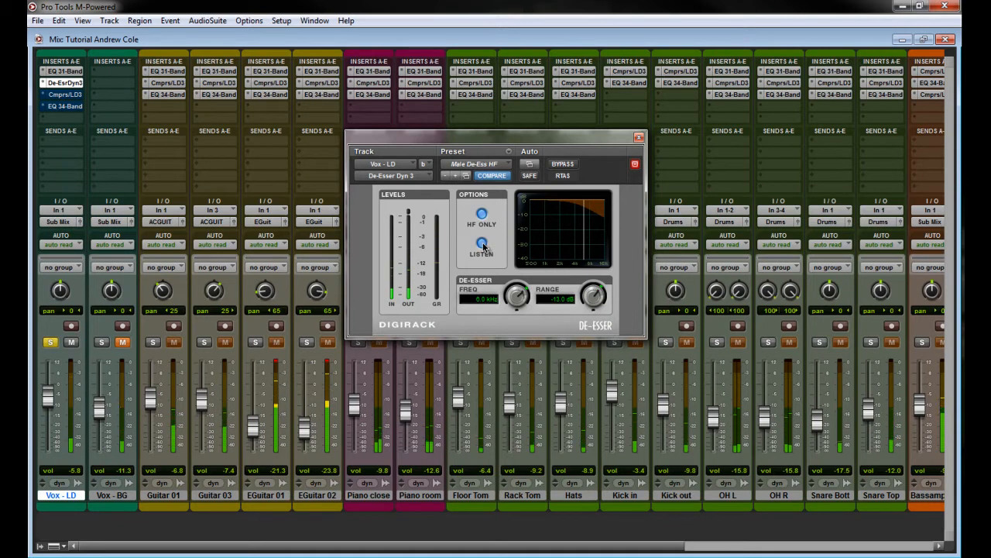
Step: Turn off the de-esser's Listen option and compare Vox - LD unsoloed in the full mix and soloed
{"action": "left_click", "coordinate": [482, 245]}
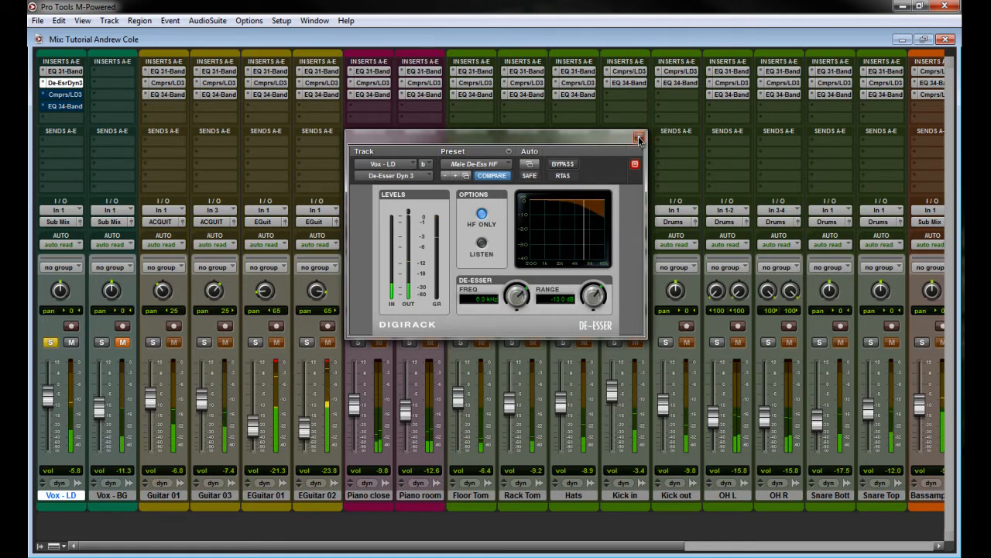
{"action": "left_click", "coordinate": [639, 138]}
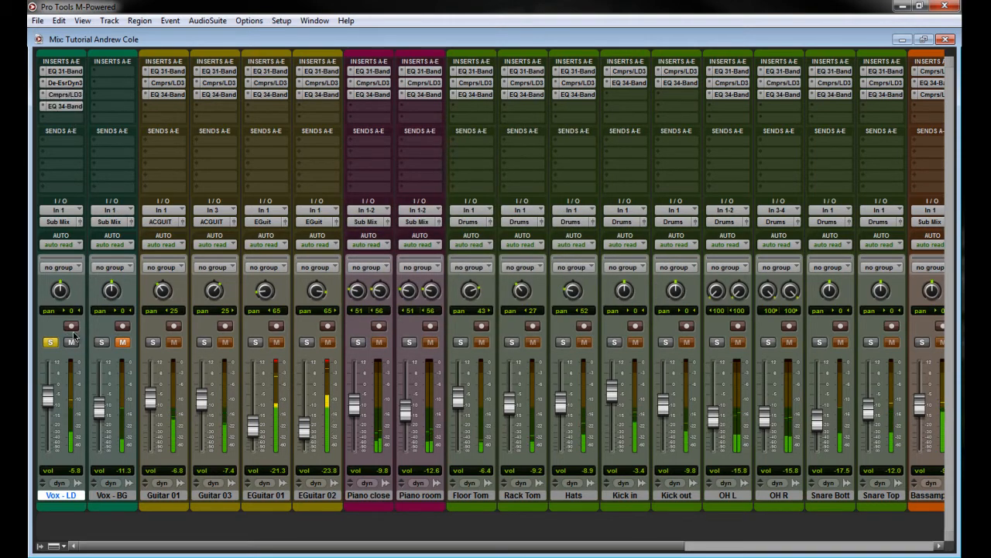
{"action": "left_click", "coordinate": [53, 344]}
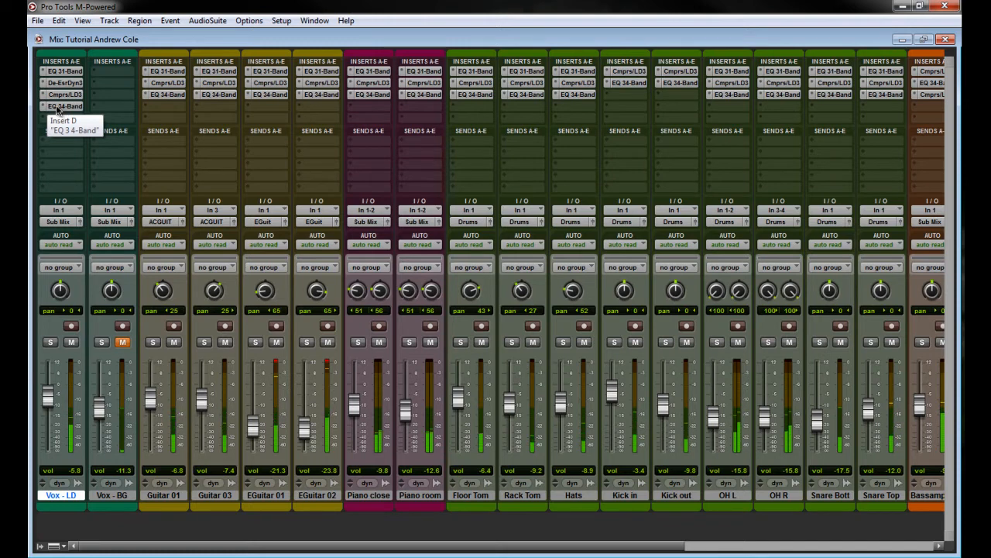
{"action": "left_click", "coordinate": [51, 344]}
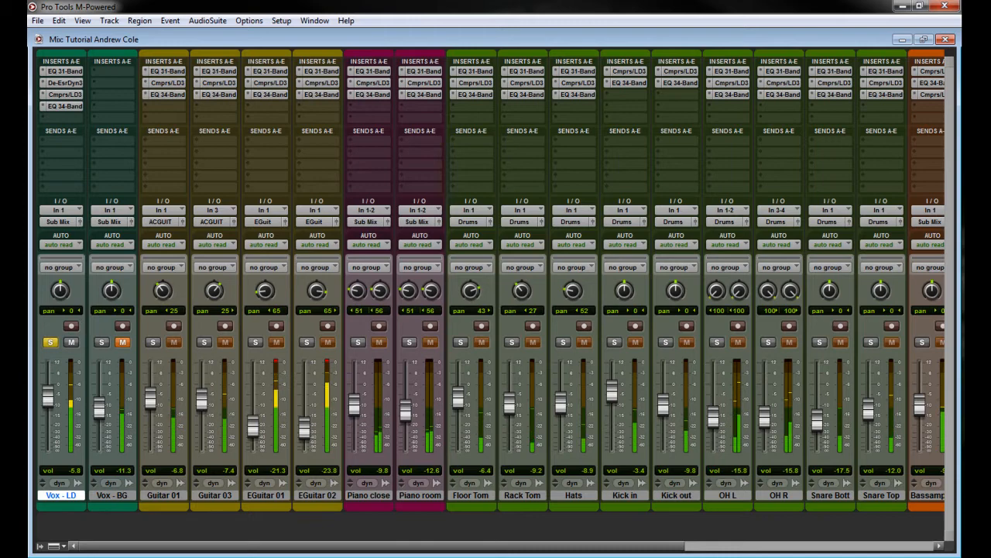
Step: Lower the cutoff of the high-pass EQ on Vox - LD to about 53 Hz
{"action": "left_click", "coordinate": [74, 72]}
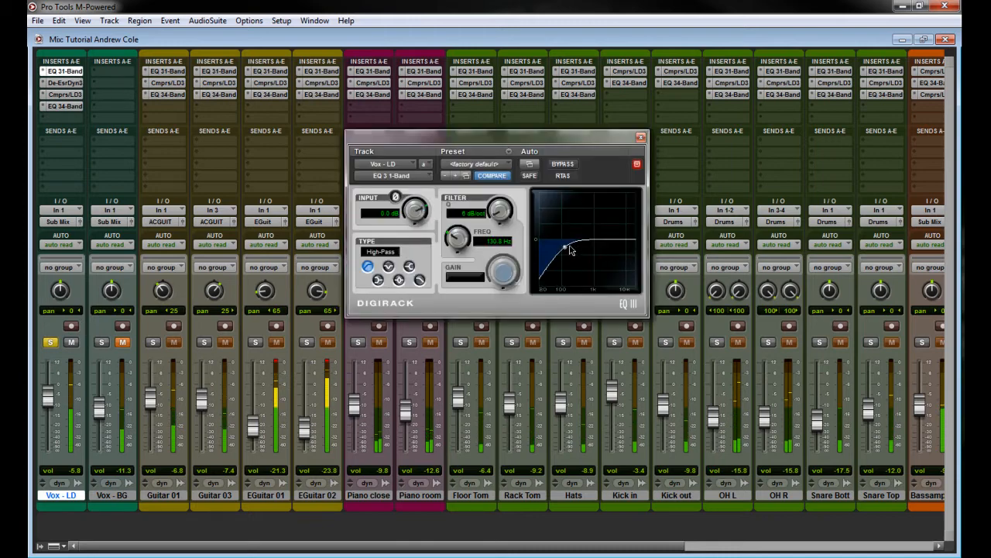
{"action": "left_click_drag", "start_coordinate": [566, 248], "coordinate": [553, 248]}
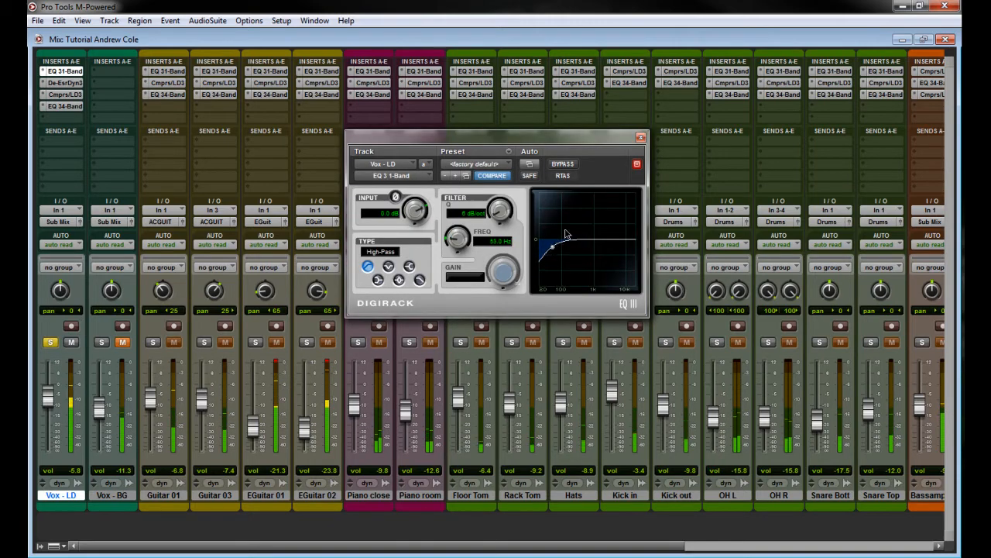
{"action": "left_click", "coordinate": [641, 137]}
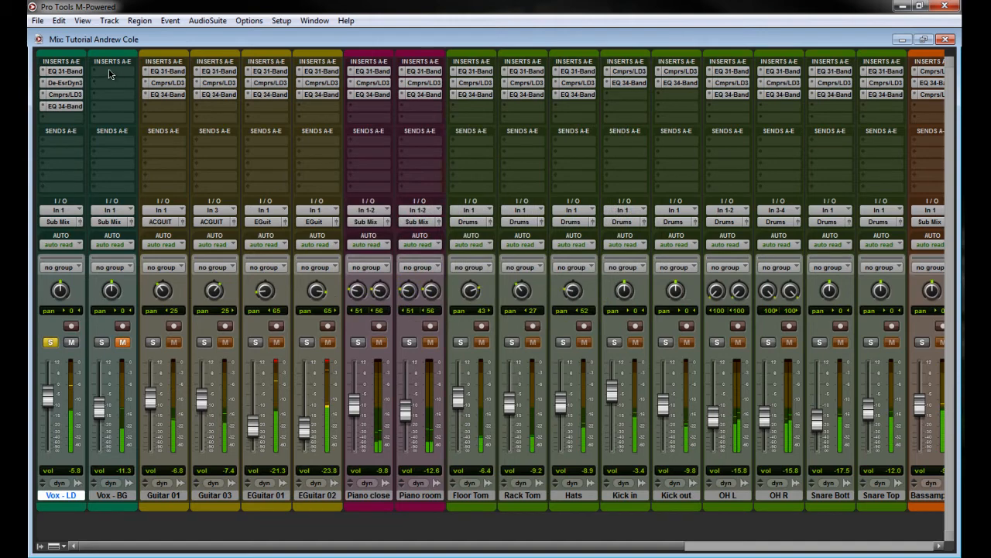
Step: In Vox - LD's 4-band EQ, enable the LF band at 78 Hz, 1.0 dB, set HF to 6.10 kHz, 3.5 dB, and unsolo the track
{"action": "left_click", "coordinate": [64, 106]}
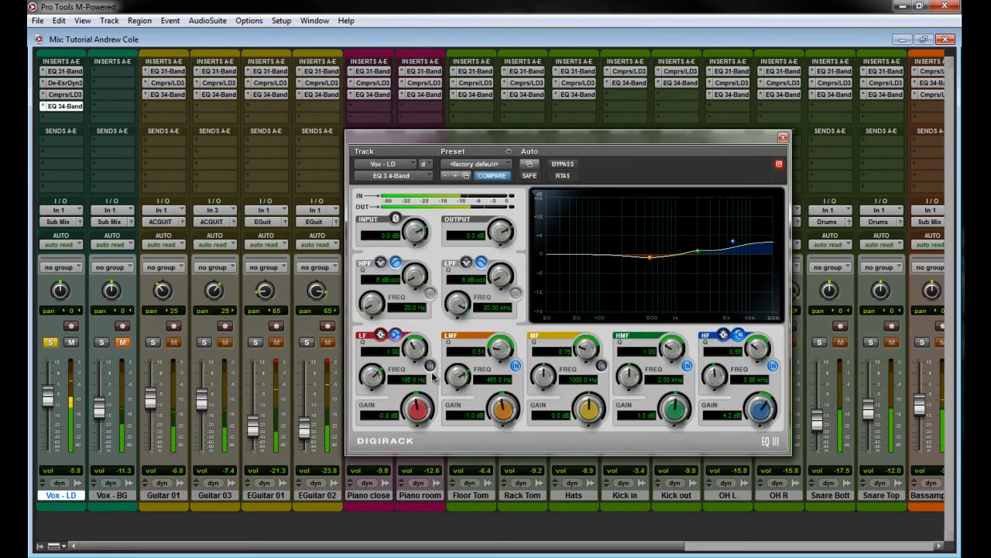
{"action": "left_click_drag", "start_coordinate": [622, 258], "coordinate": [594, 254]}
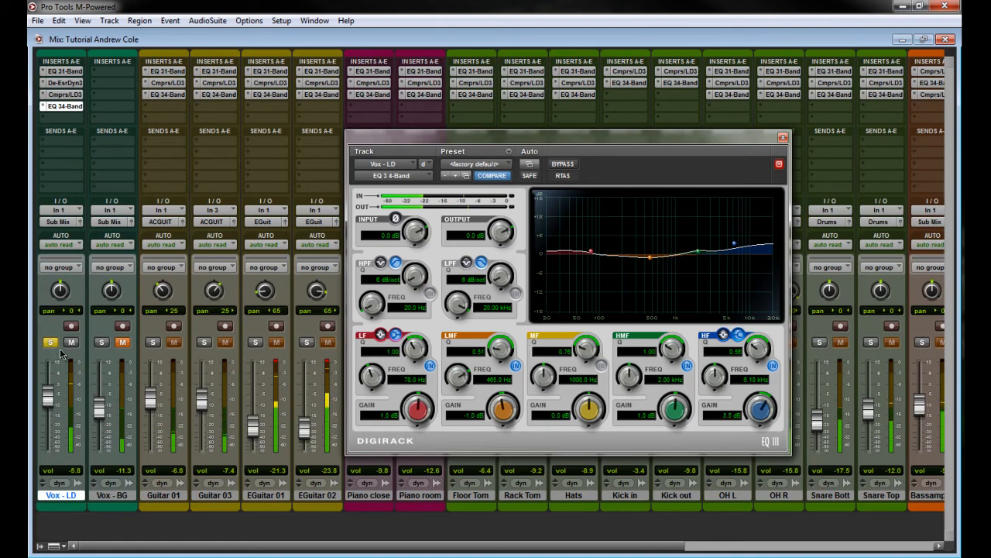
{"action": "left_click", "coordinate": [783, 138]}
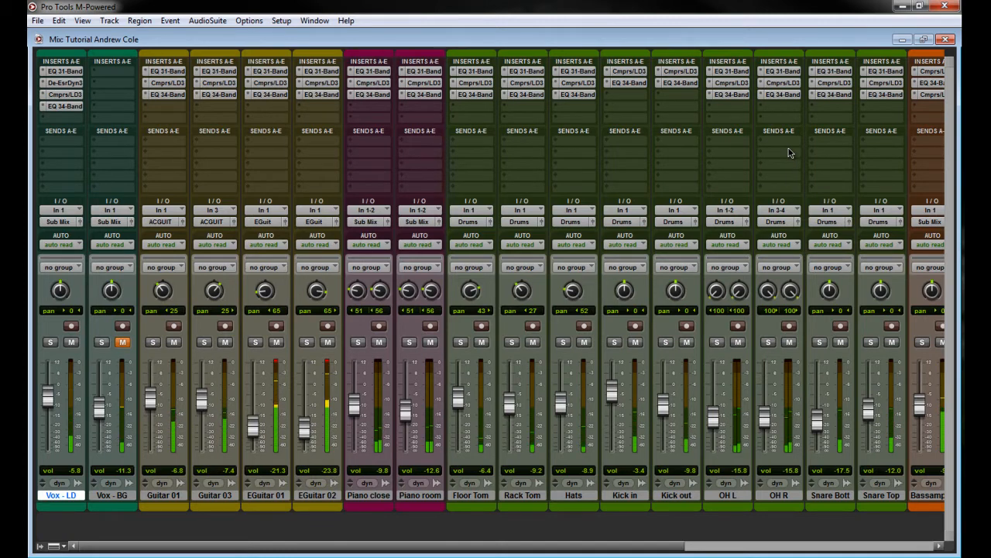
Step: Compare Vox - LD with its high-pass EQ bypassed and active, and switch off the LF band in its 4-band EQ
{"action": "left_click_drag", "start_coordinate": [70, 72], "coordinate": [69, 110]}
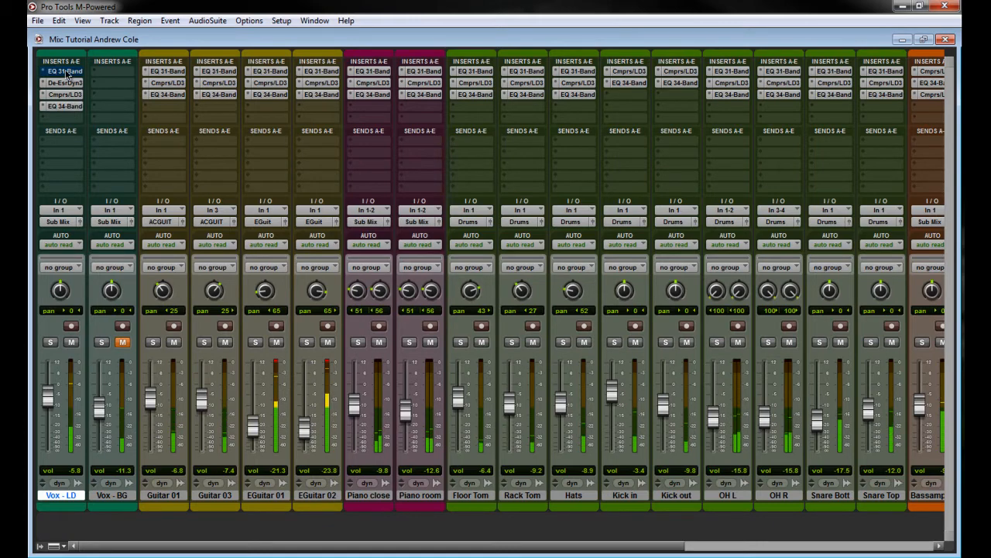
{"action": "left_click", "coordinate": [66, 107]}
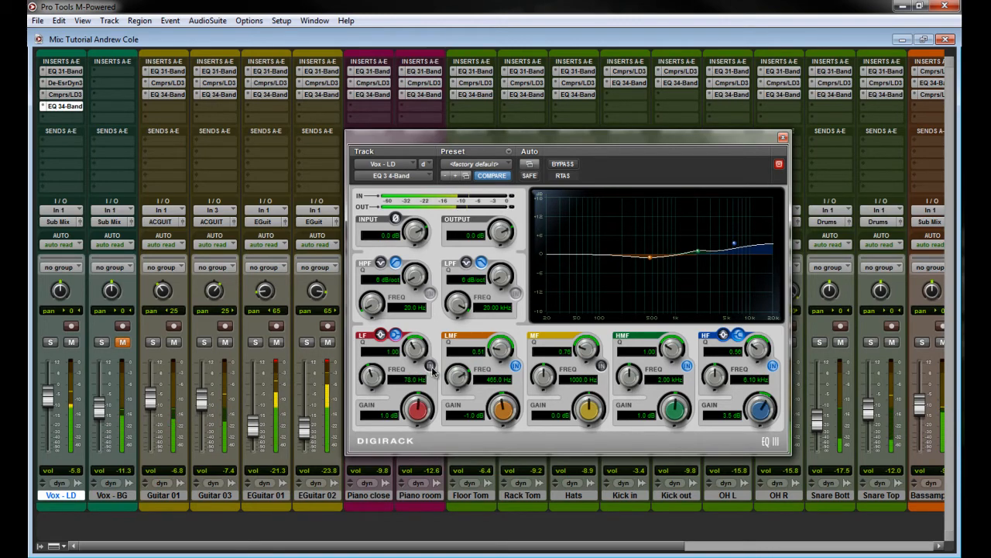
Step: Raise the cutoff frequency of the high-pass EQ on Vox - LD slightly
{"action": "left_click", "coordinate": [65, 71]}
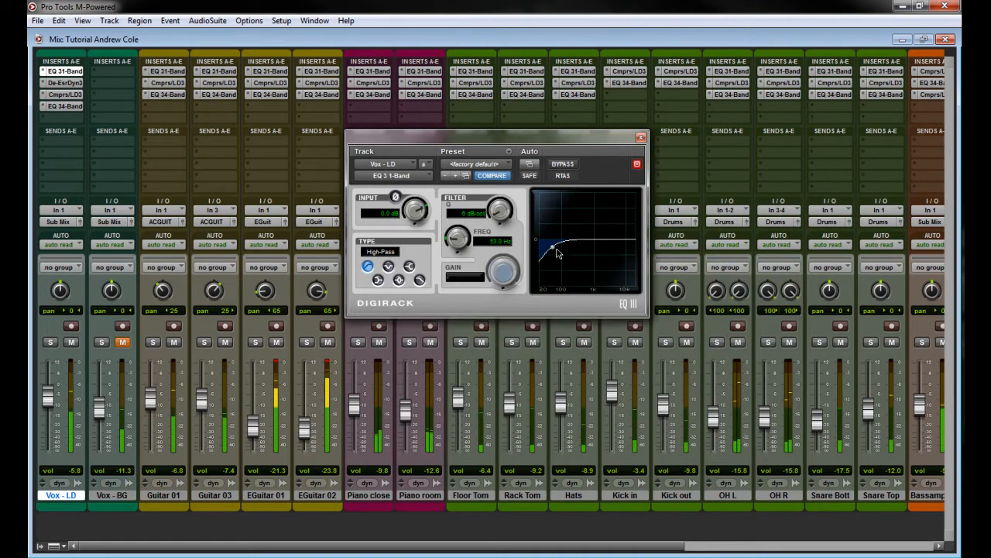
{"action": "left_click_drag", "start_coordinate": [554, 246], "coordinate": [561, 249]}
{"action": "left_click", "coordinate": [641, 137]}
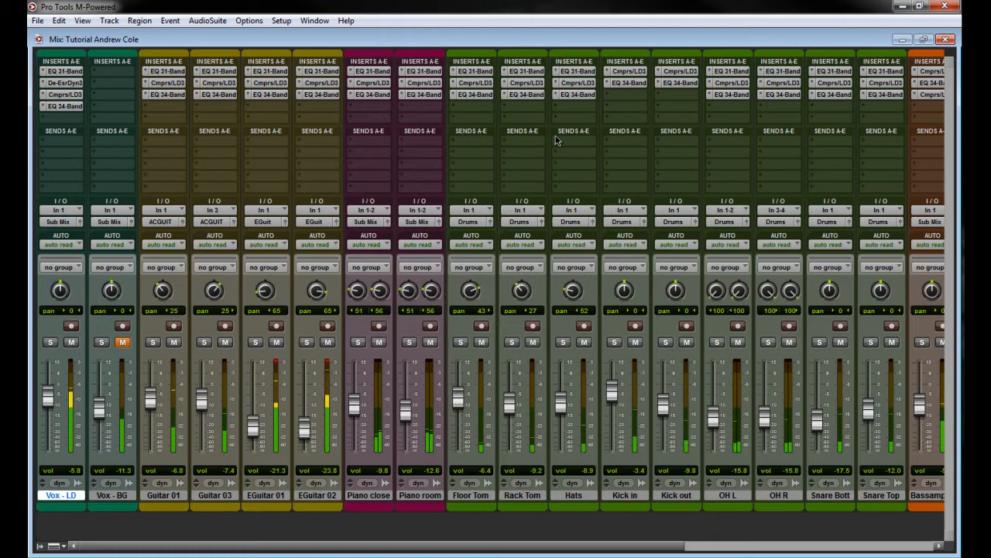
Step: Shift the low-mid cut in Vox - LD's 4-band EQ to a slightly lower frequency
{"action": "left_click", "coordinate": [62, 106]}
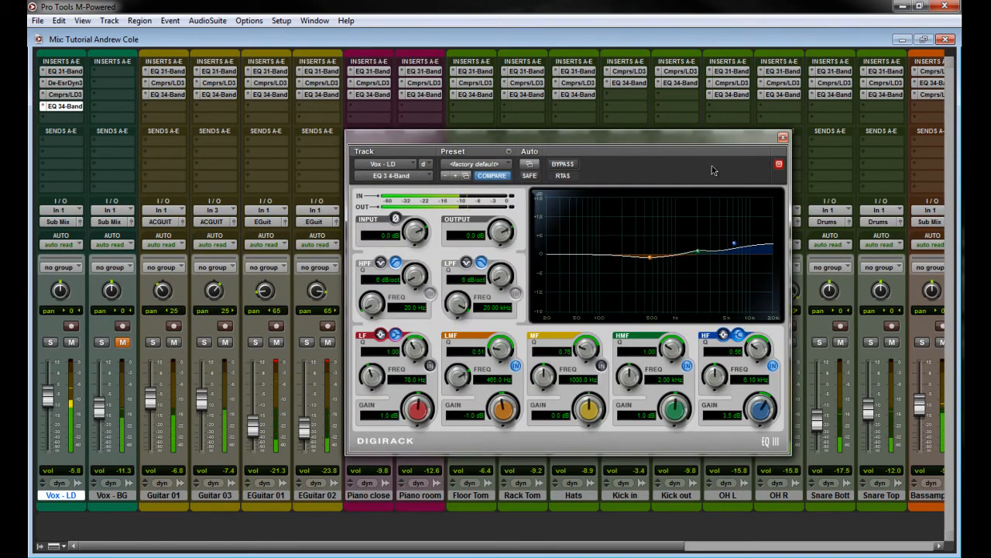
{"action": "left_click_drag", "start_coordinate": [651, 258], "coordinate": [632, 260]}
{"action": "left_click", "coordinate": [783, 137]}
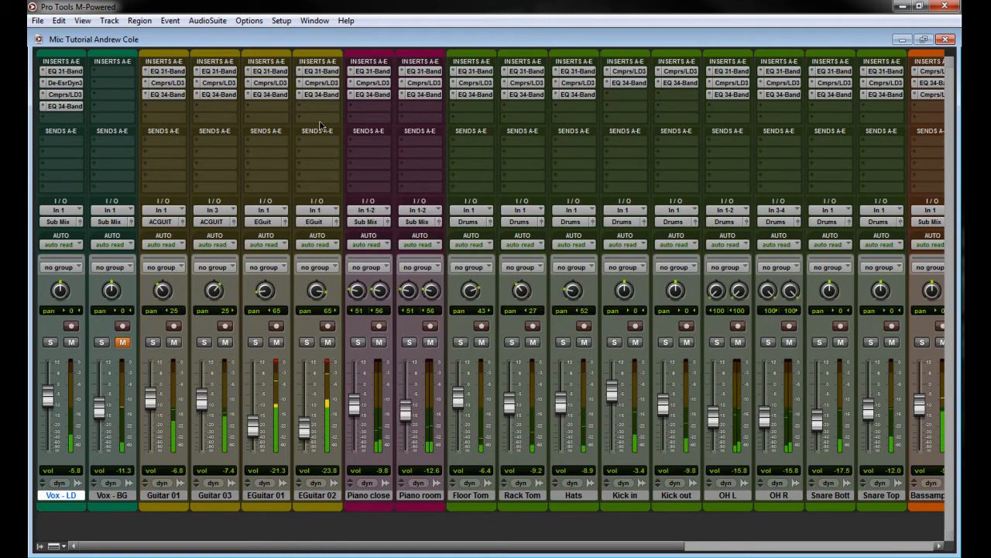
Step: Insert a mono Compressor/Limiter Dyn 3 in the fifth insert slot of Vox - LD
{"action": "left_click", "coordinate": [52, 120]}
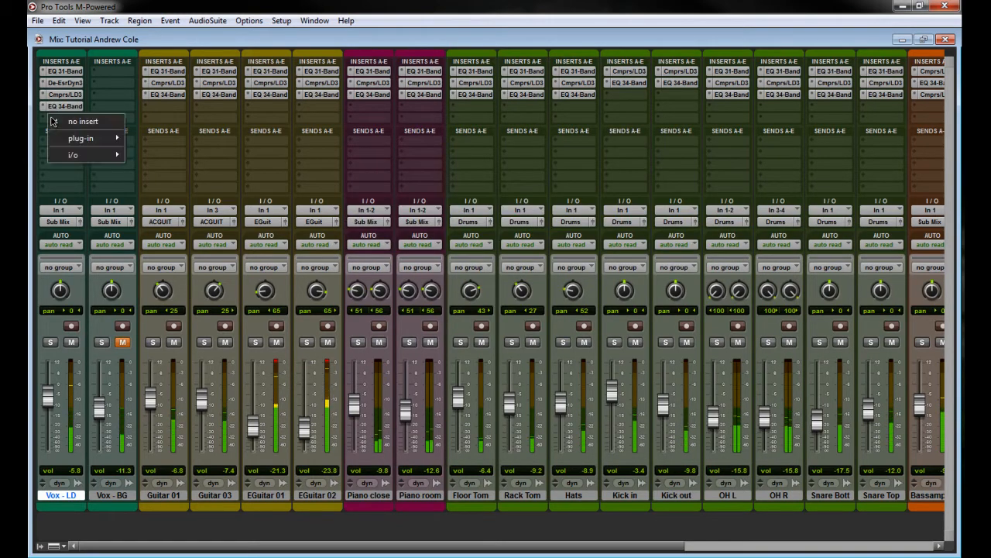
{"action": "mouse_move", "coordinate": [82, 138]}
{"action": "mouse_move", "coordinate": [211, 365]}
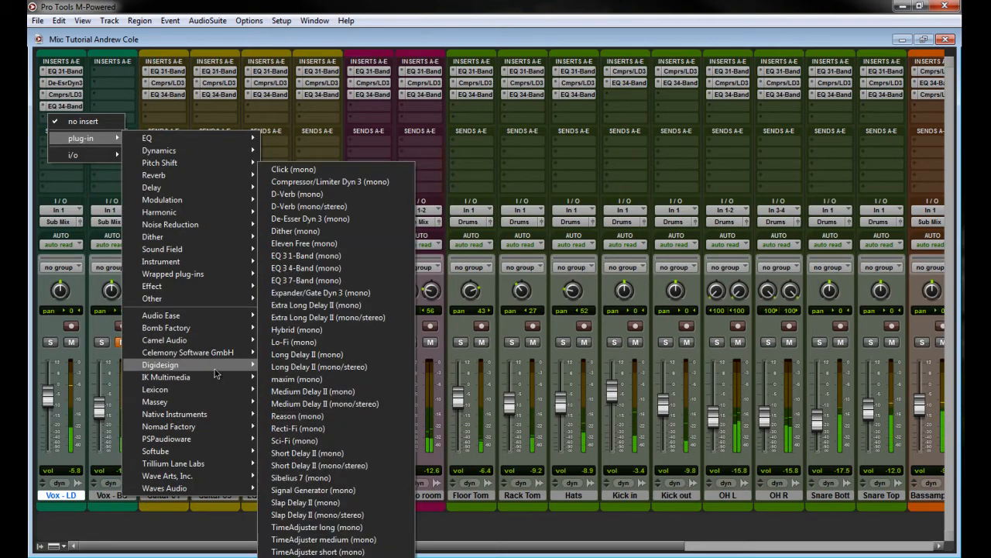
{"action": "left_click", "coordinate": [352, 183]}
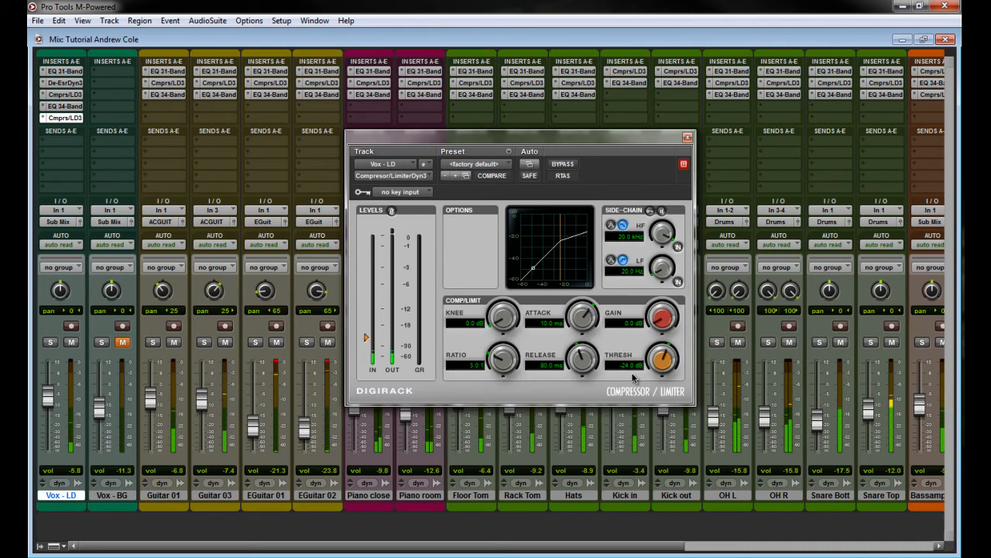
Step: Set the new compressor's threshold to -19.8 dB, its knee to 7.0 dB and its make-up gain to 3.6 dB
{"action": "mouse_move", "coordinate": [665, 361]}
{"action": "left_mouse_down"}
{"action": "mouse_move", "coordinate": [685, 352]}
{"action": "mouse_move", "coordinate": [675, 350]}
{"action": "mouse_move", "coordinate": [678, 368]}
{"action": "left_mouse_up"}
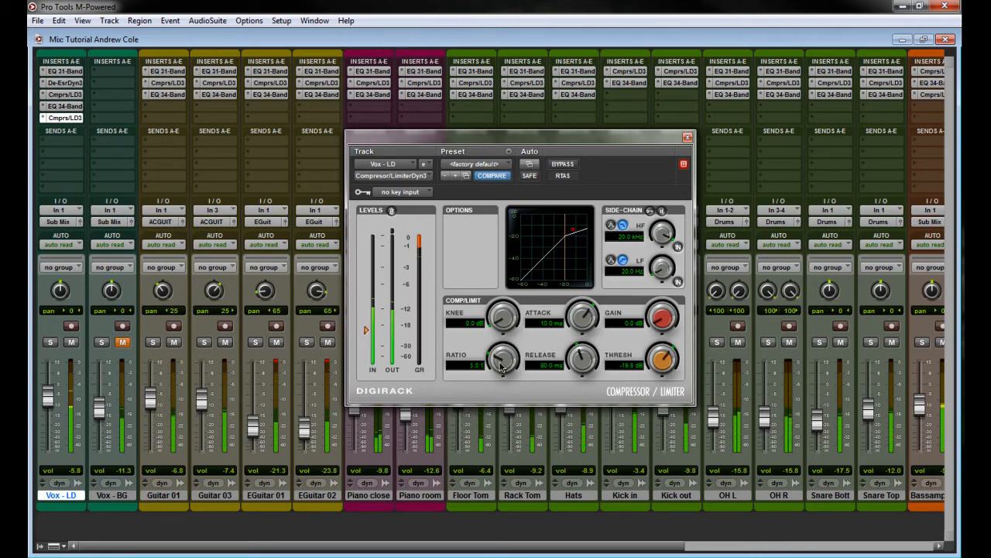
{"action": "left_click_drag", "start_coordinate": [513, 322], "coordinate": [520, 295]}
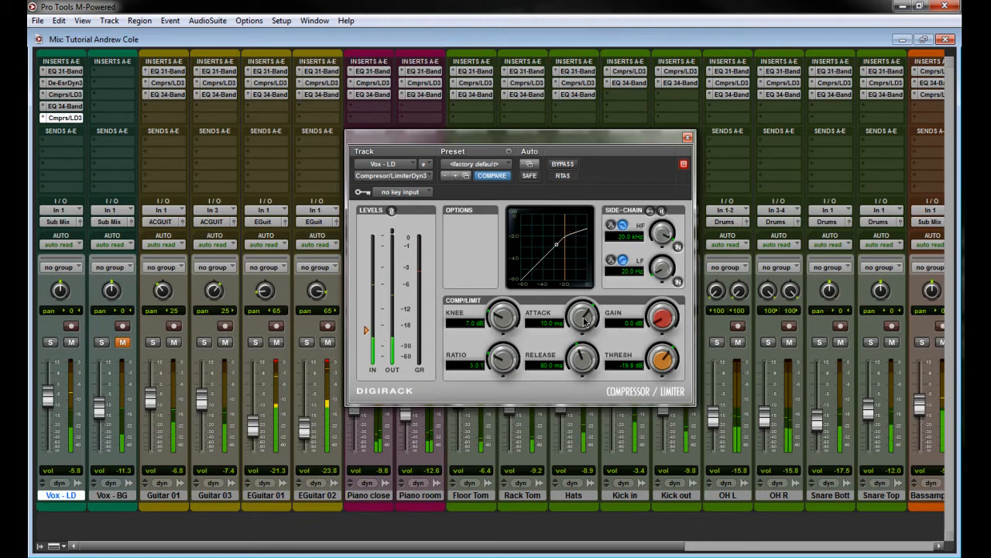
{"action": "left_click_drag", "start_coordinate": [654, 322], "coordinate": [653, 317]}
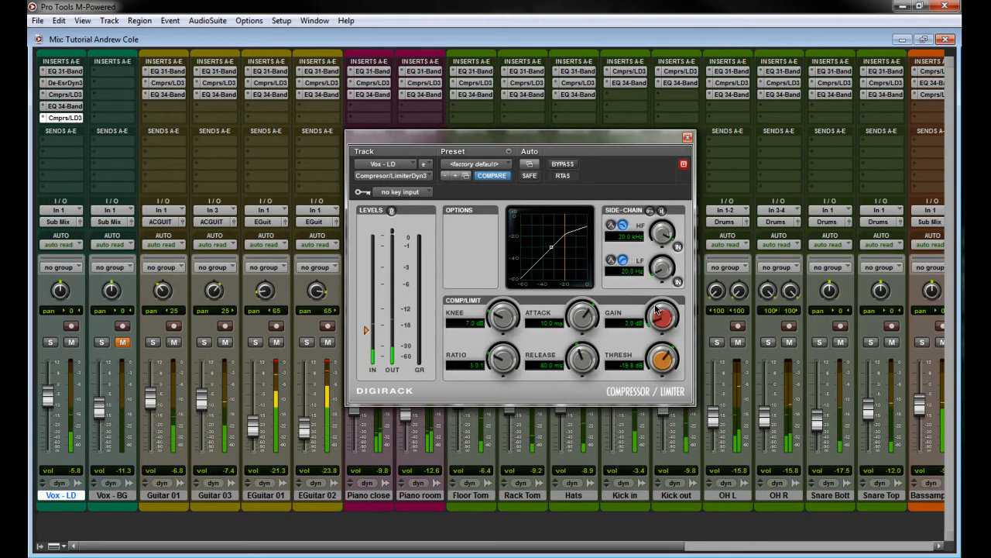
{"action": "left_click_drag", "start_coordinate": [656, 310], "coordinate": [656, 306]}
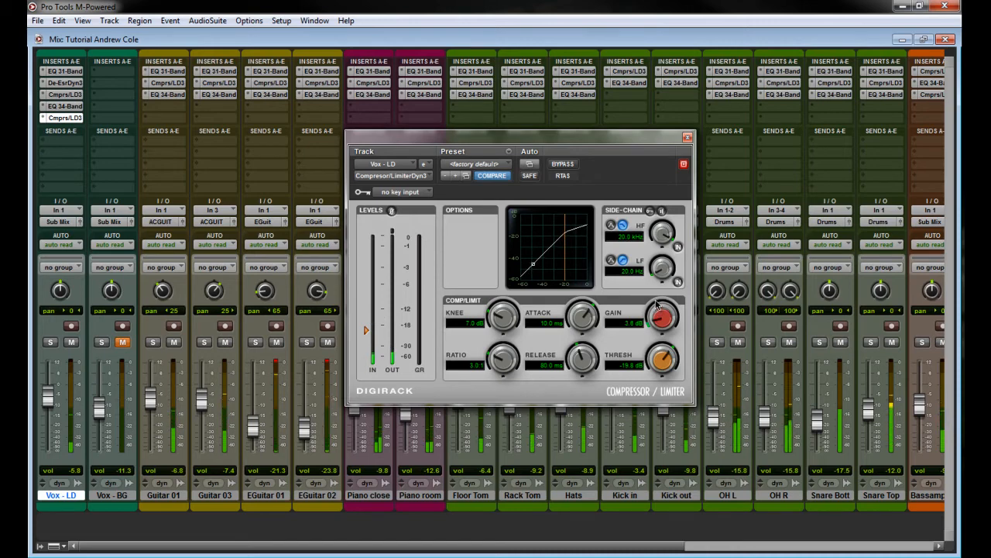
{"action": "left_click", "coordinate": [686, 138]}
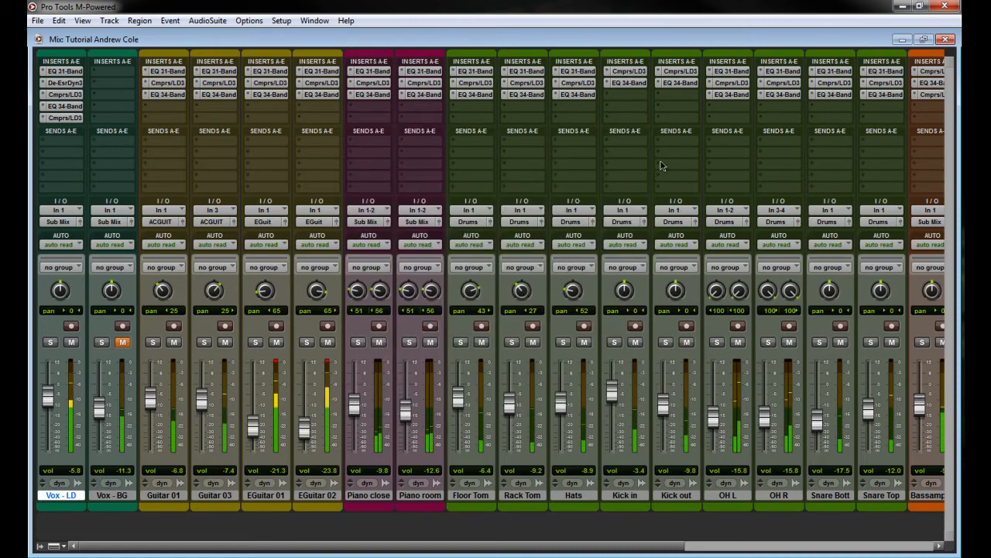
Step: Adjust the Vox - LD fader during playback to set the lead vocal's volume to -7.7 dB
{"action": "left_click_drag", "start_coordinate": [47, 403], "coordinate": [47, 410]}
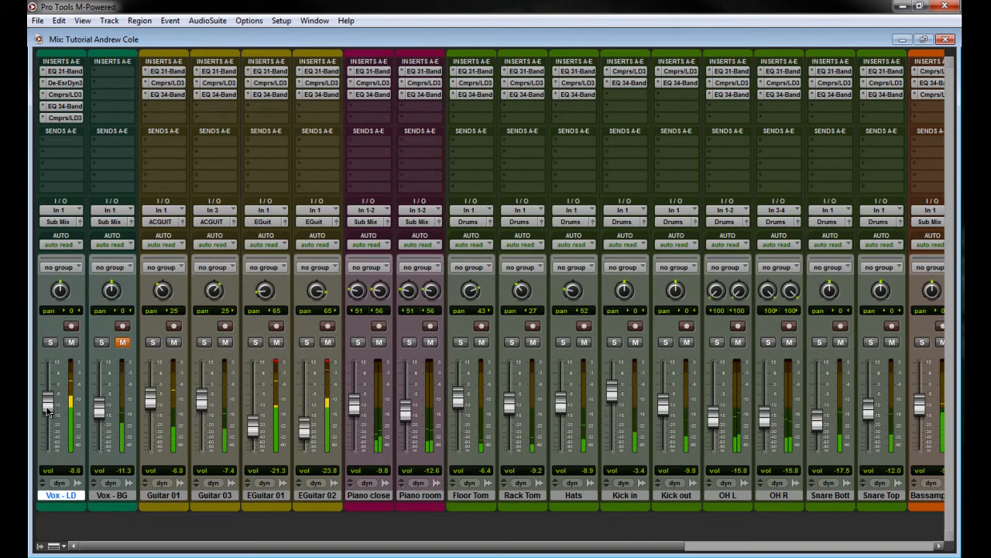
{"action": "mouse_move", "coordinate": [47, 410]}
{"action": "left_mouse_down"}
{"action": "mouse_move", "coordinate": [47, 400]}
{"action": "mouse_move", "coordinate": [44, 422]}
{"action": "mouse_move", "coordinate": [47, 409]}
{"action": "left_mouse_up"}
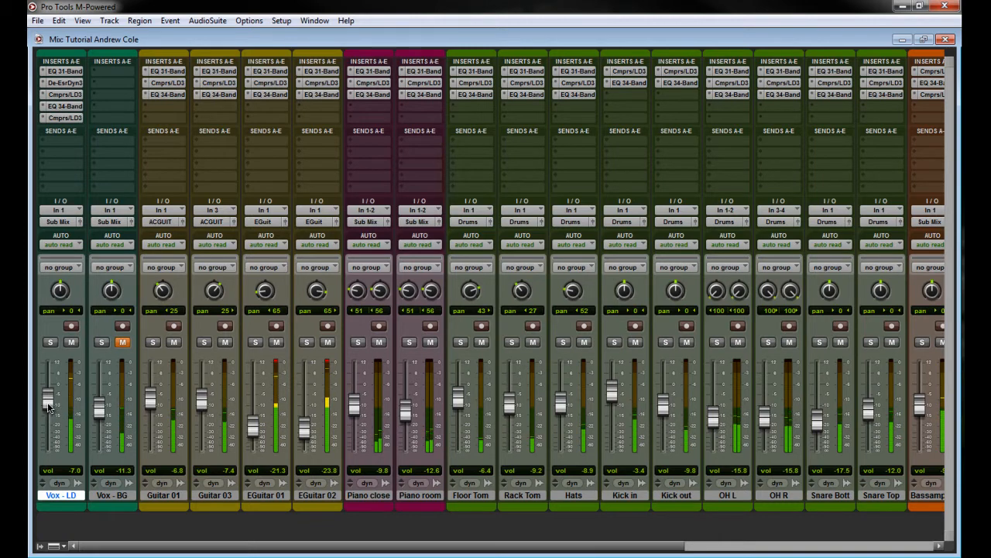
{"action": "left_click_drag", "start_coordinate": [48, 407], "coordinate": [49, 410]}
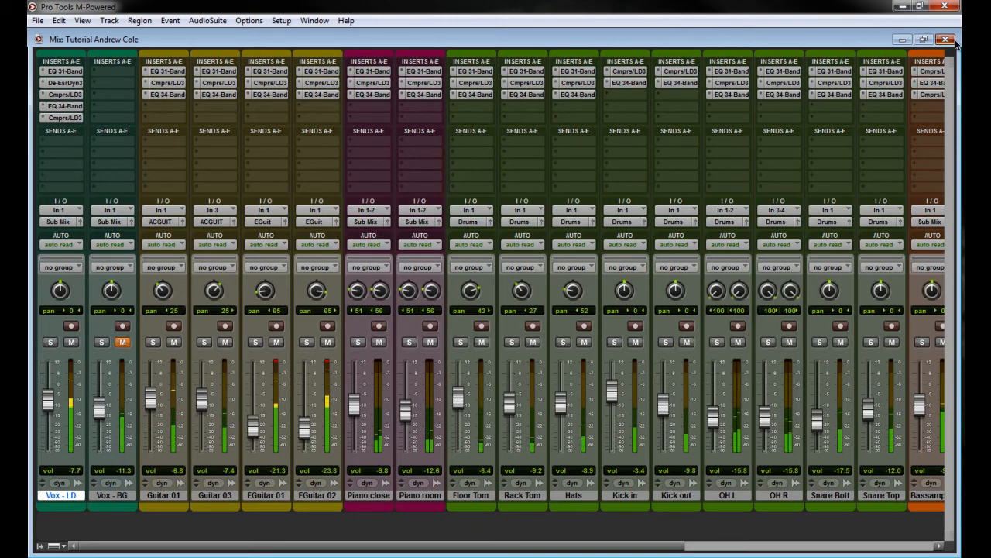
Step: Switch to the Edit window and play the full mix from bar 12 to review the lead vocal's level, stopping after the chorus
{"action": "key", "text": "ctrl+equal"}
{"action": "key", "text": "ctrl+bracketleft"}
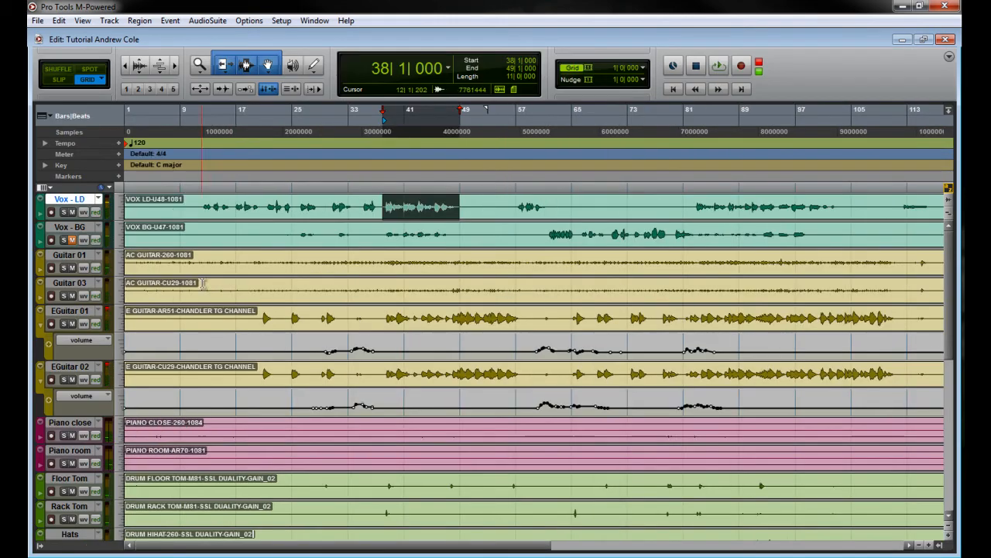
{"action": "left_click", "coordinate": [200, 203]}
{"action": "key", "text": "space"}
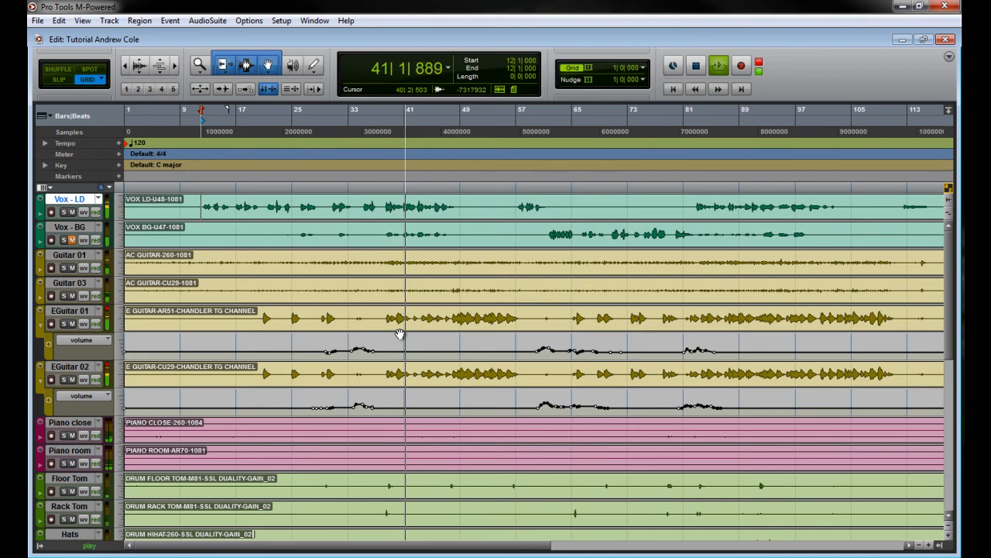
{"action": "key", "text": "space"}
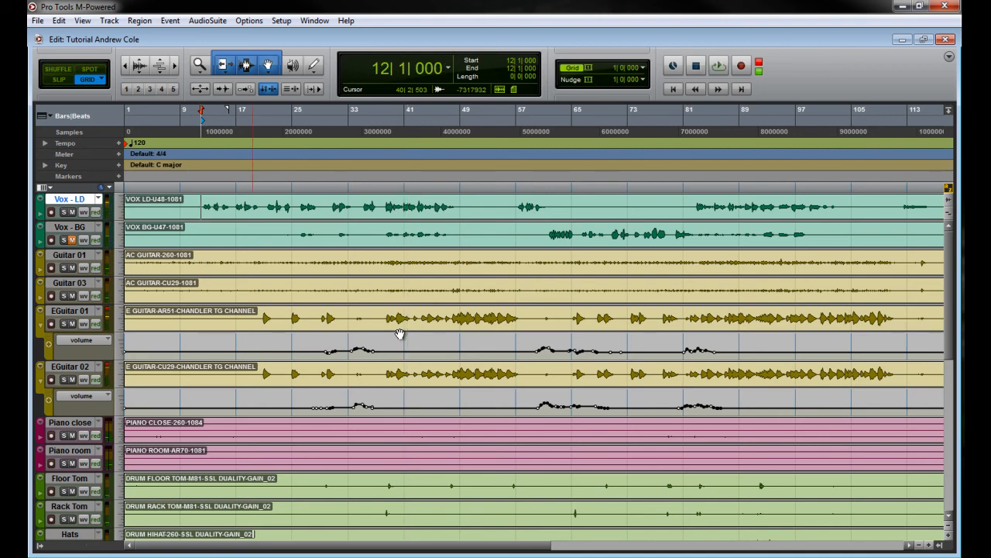